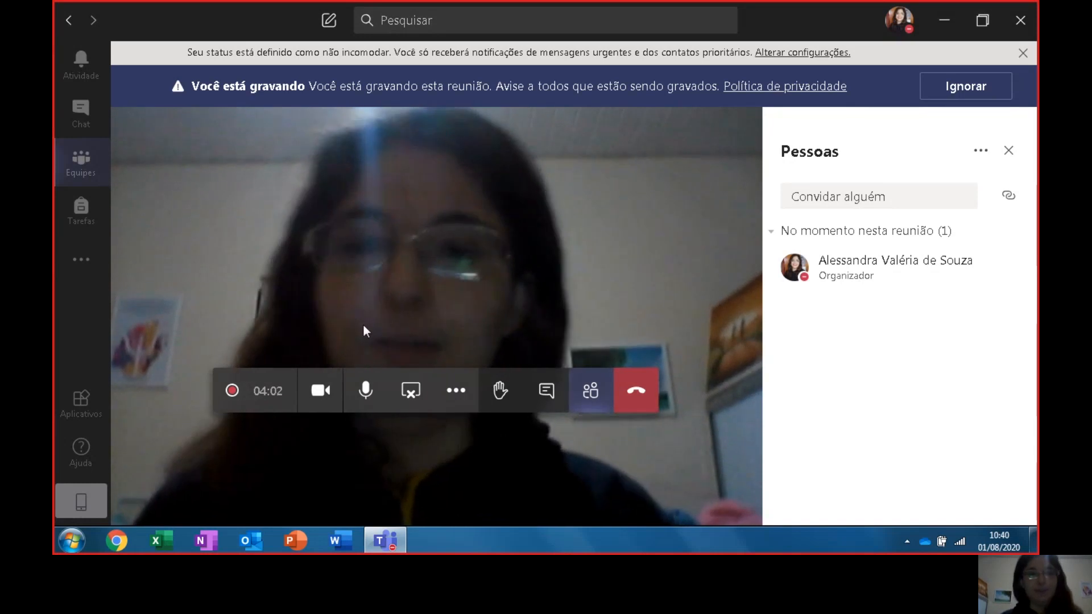
Switch between the ongoing meeting and the Geral channel of the affs team, ending on the channel's posts.
{"action": "left_click", "coordinate": [82, 166]}
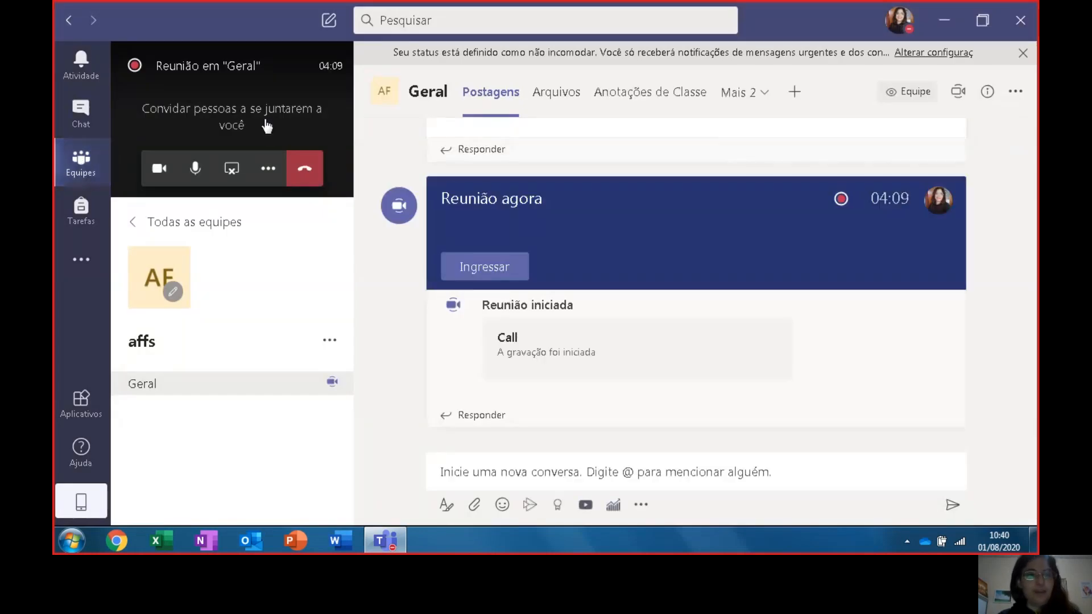
{"action": "left_click", "coordinate": [264, 121]}
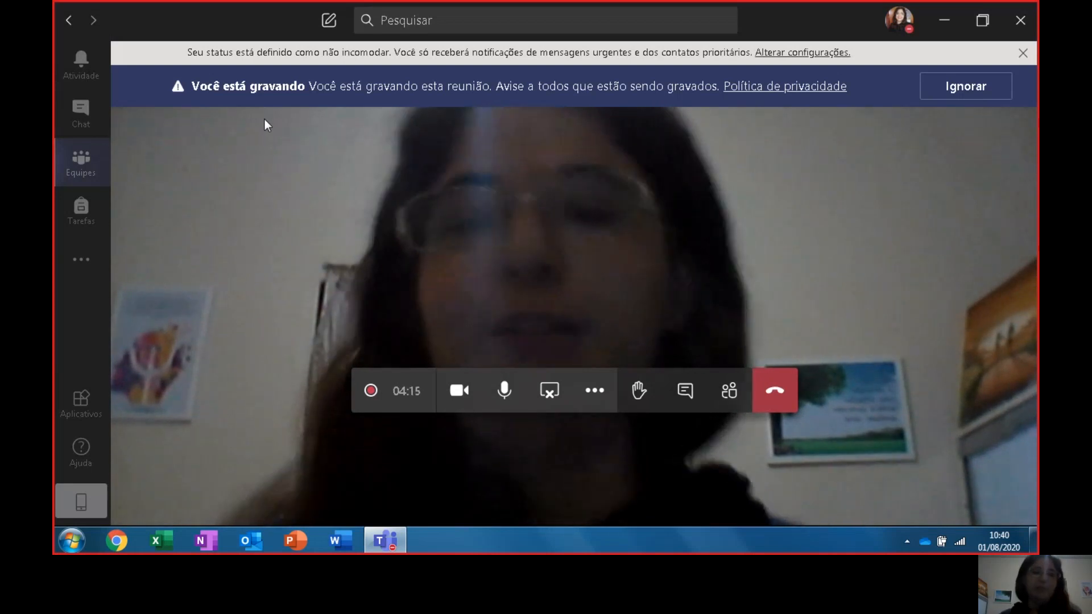
{"action": "left_click", "coordinate": [95, 173]}
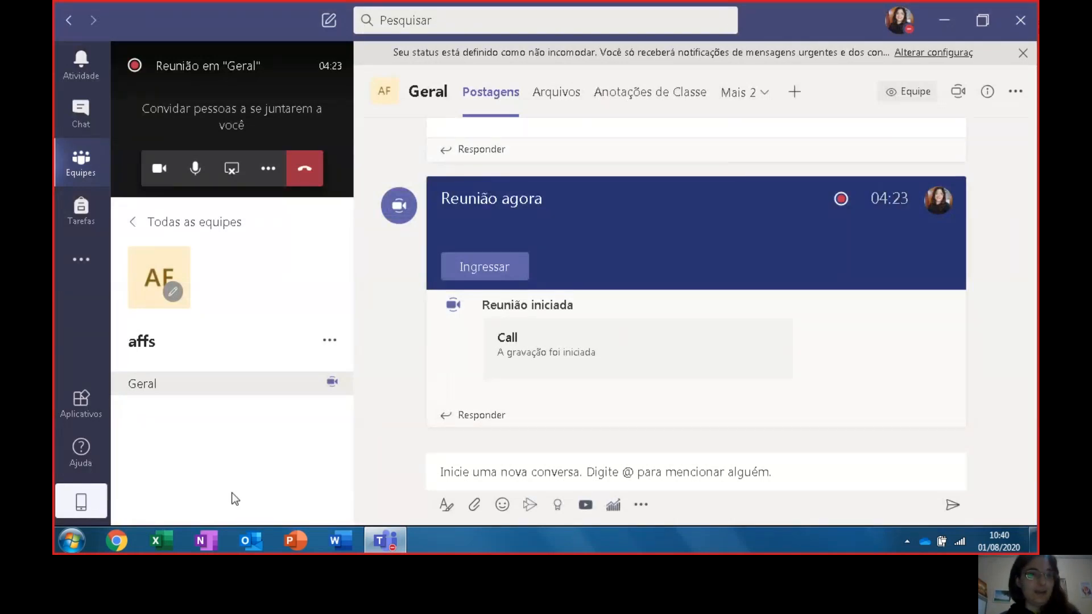
Switch to Chrome and open forms.microsoft.com.
{"action": "left_click", "coordinate": [126, 539]}
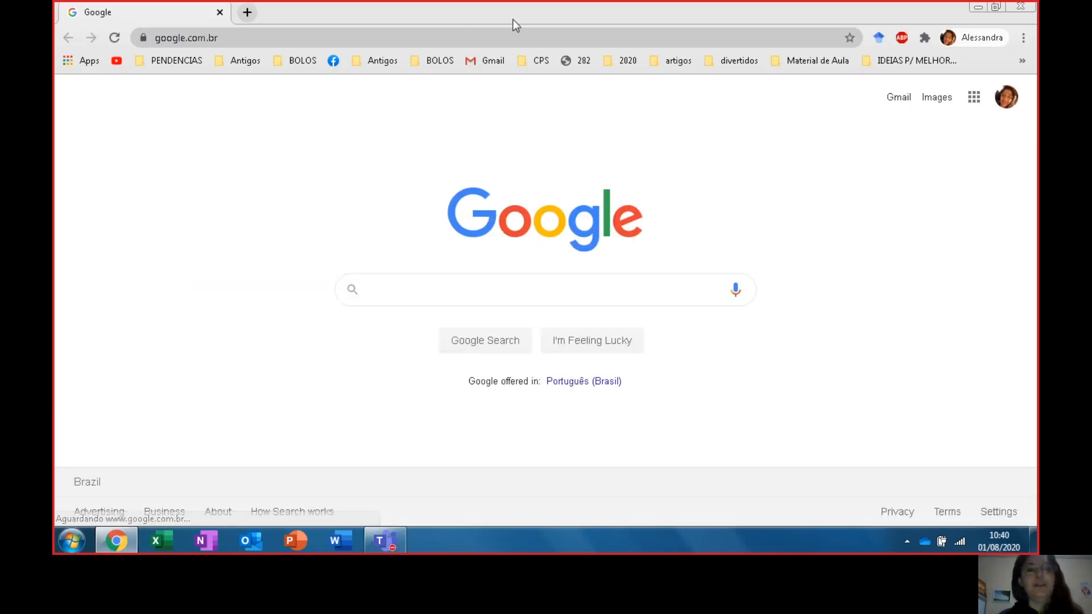
{"action": "left_click", "coordinate": [501, 39]}
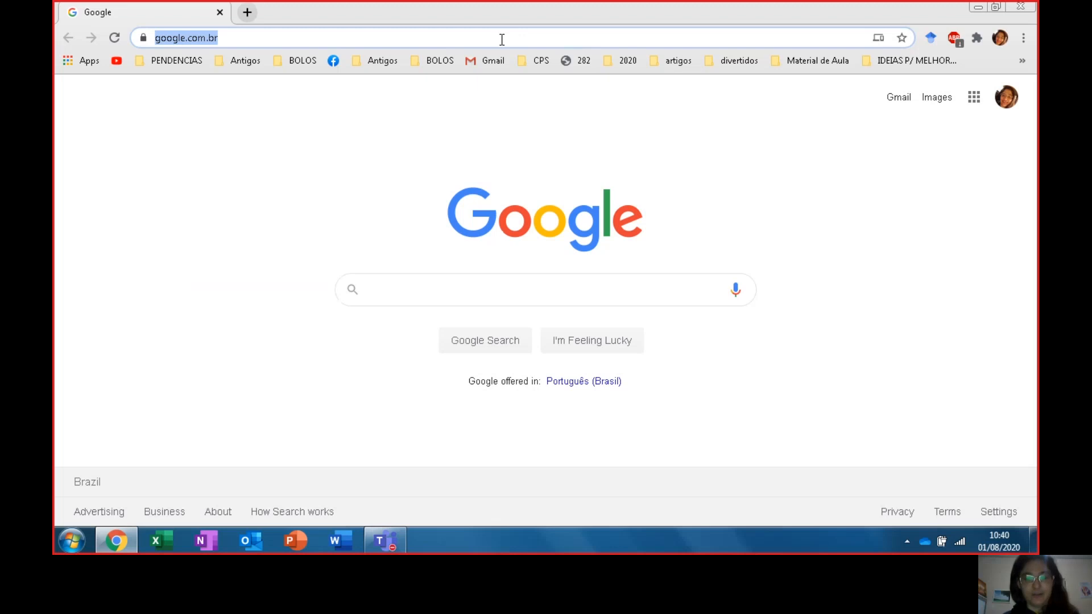
{"action": "type", "text": "m"}
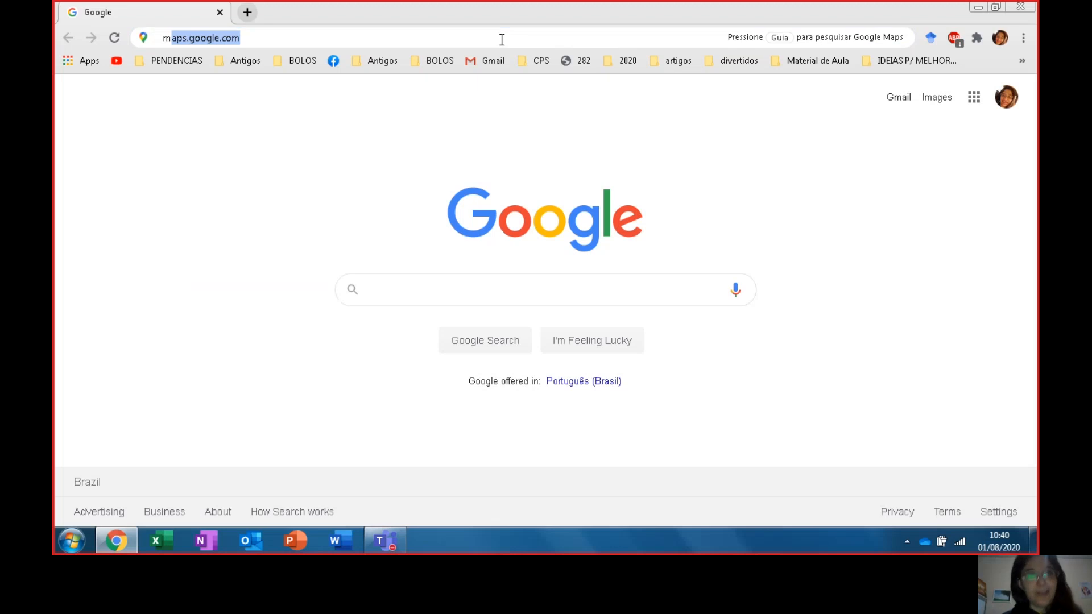
{"action": "key", "text": "BackSpace"}
{"action": "key", "text": "BackSpace"}
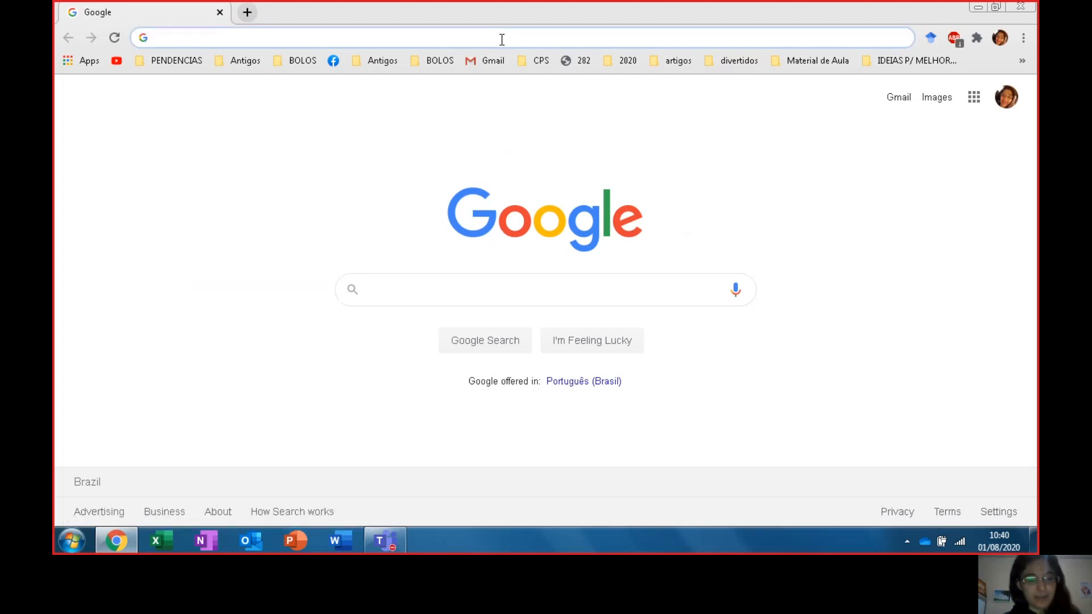
{"action": "type", "text": "forms.microsoft.com"}
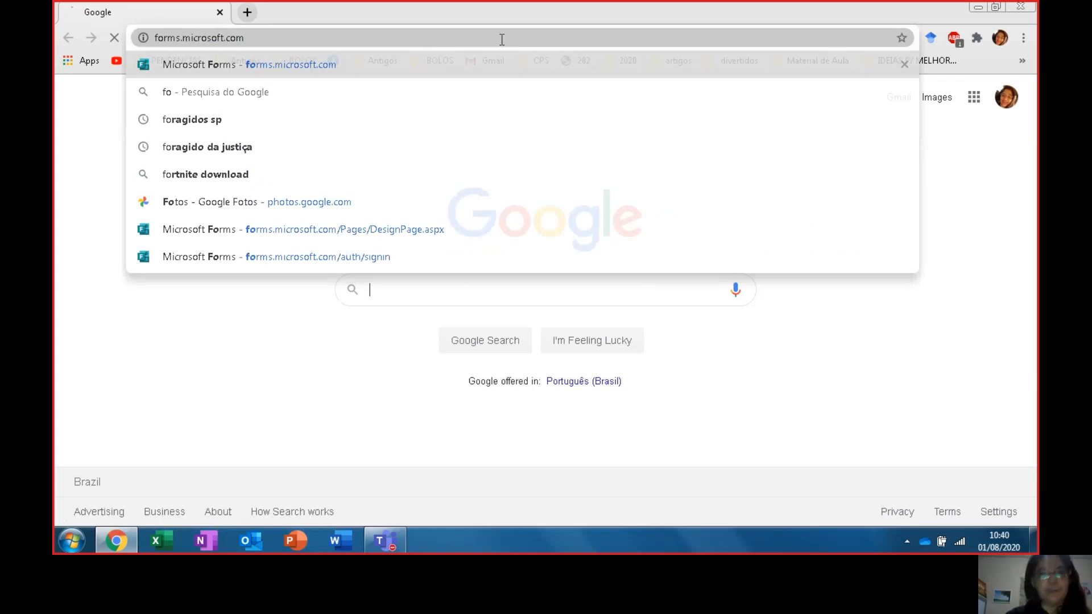
{"action": "key", "text": "Return"}
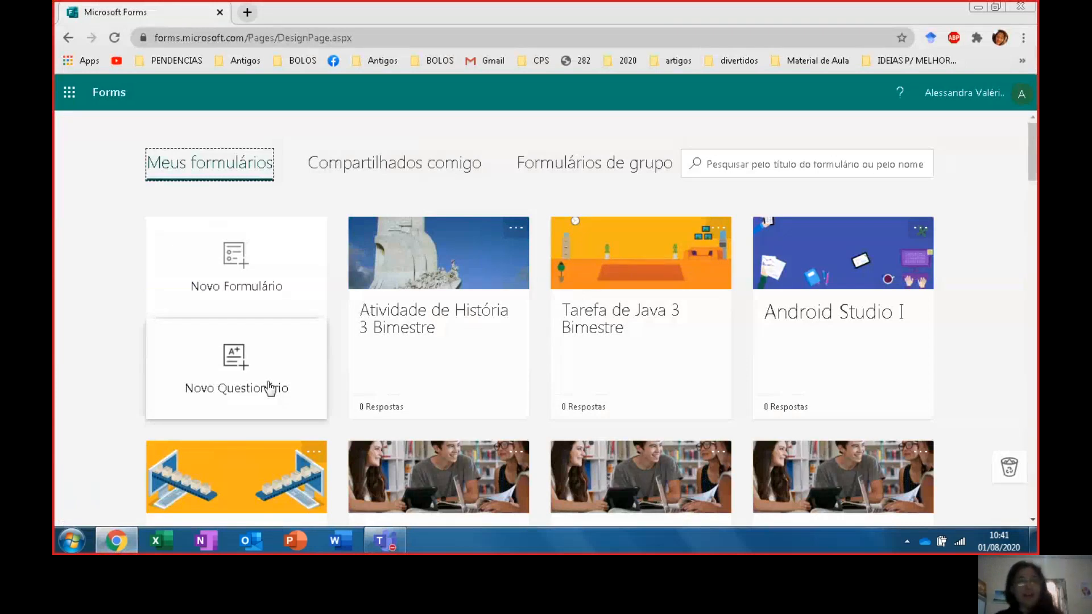
Create a new quiz and title it "Questionário de Aplicativos Informatizados".
{"action": "left_click", "coordinate": [270, 389]}
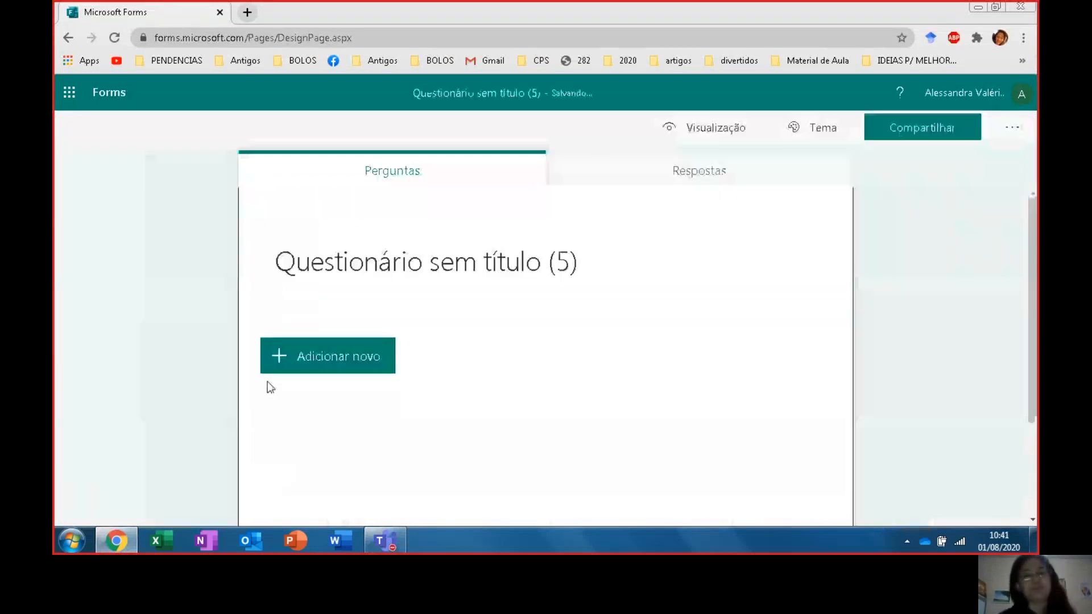
{"action": "left_click", "coordinate": [422, 281]}
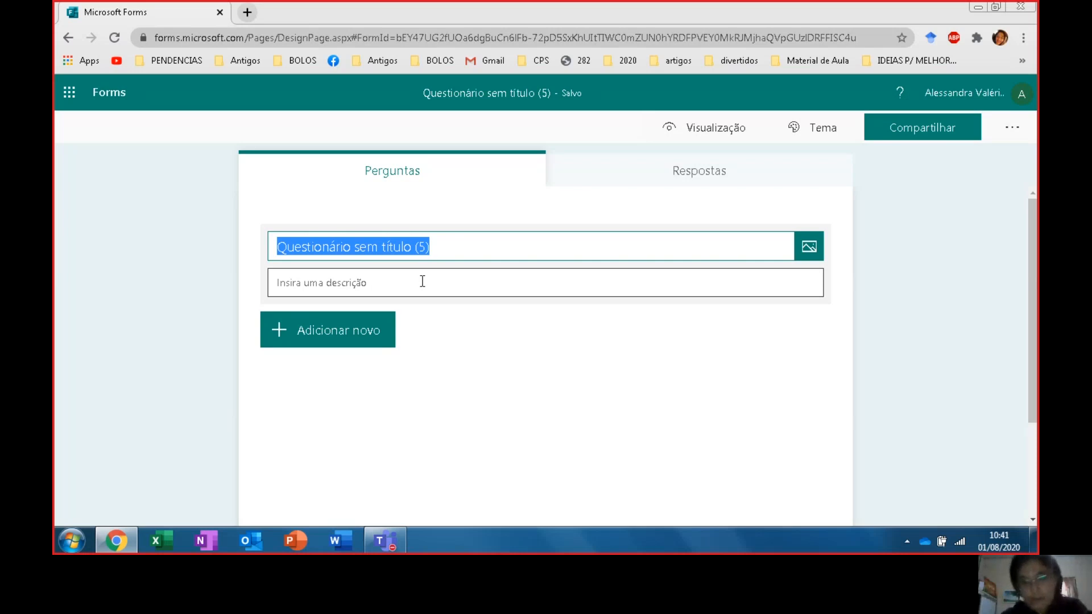
{"action": "type", "text": "Questionário d"}
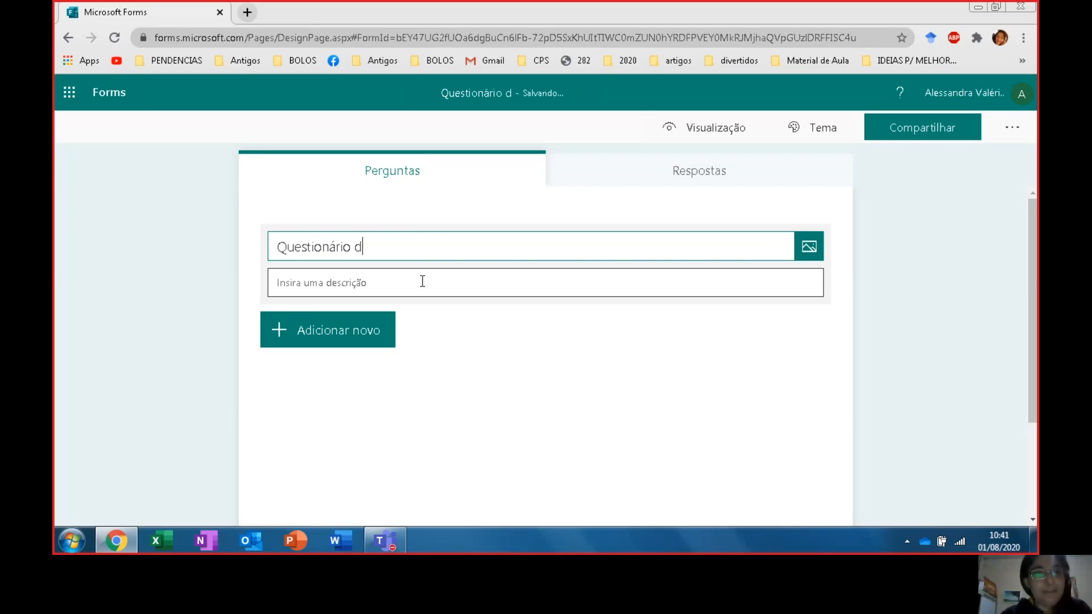
{"action": "type", "text": "e Aplicat"}
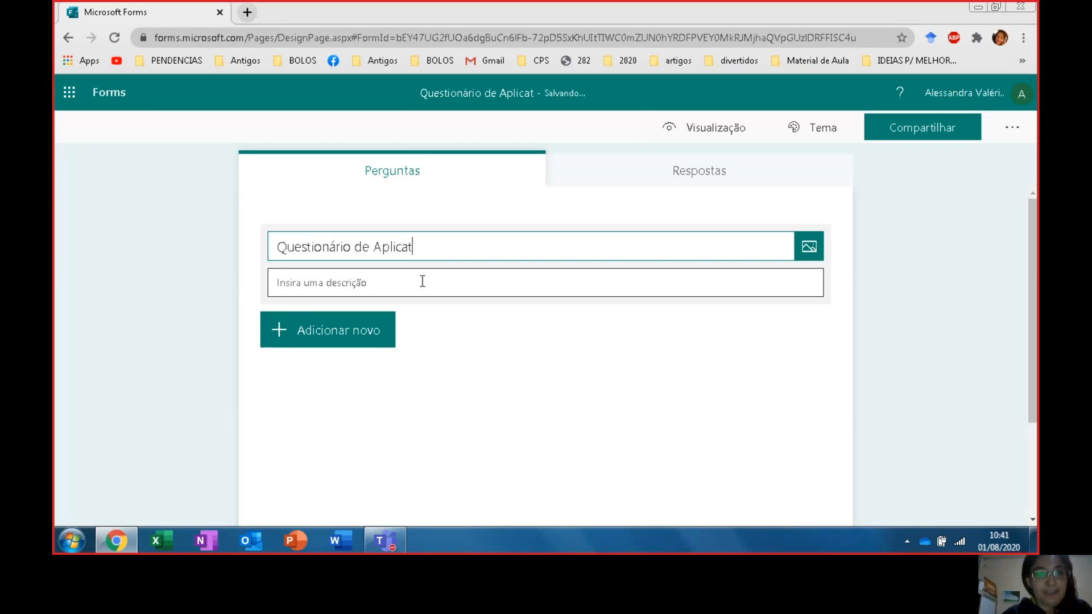
{"action": "type", "text": "ivos Informat"}
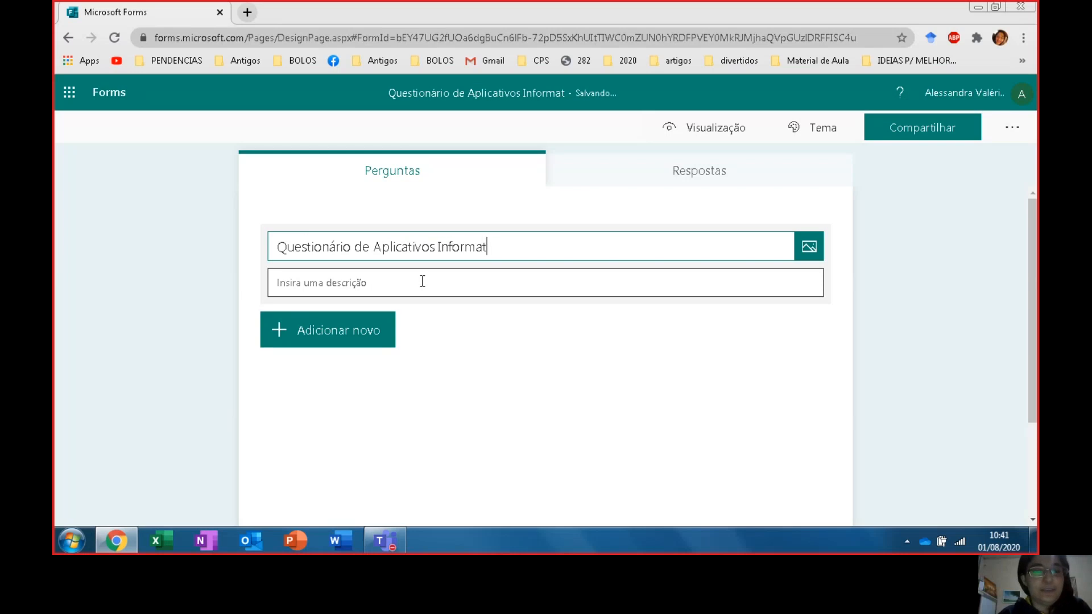
{"action": "type", "text": "izados"}
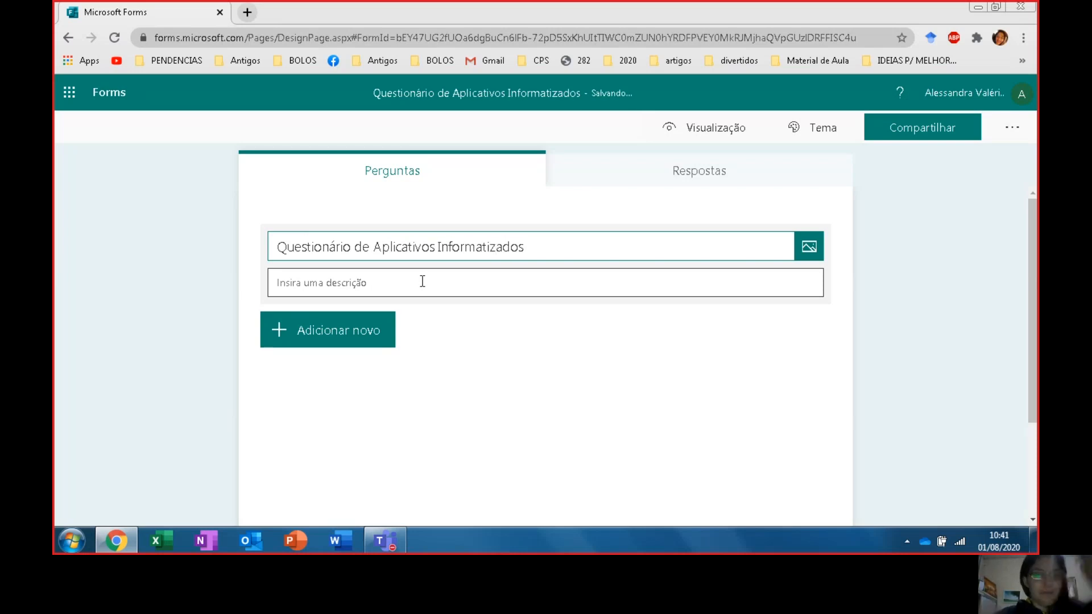
{"action": "left_click", "coordinate": [922, 331]}
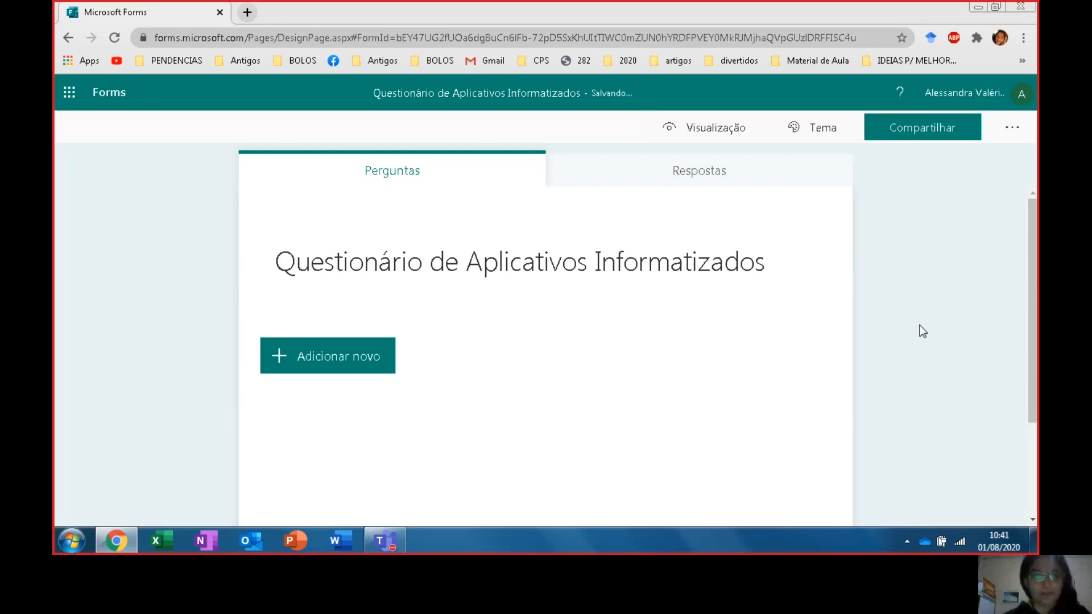
Add a choice question with the text "Qual destes programas serve para edição de planilhas eletrônicas?".
{"action": "left_click", "coordinate": [365, 372]}
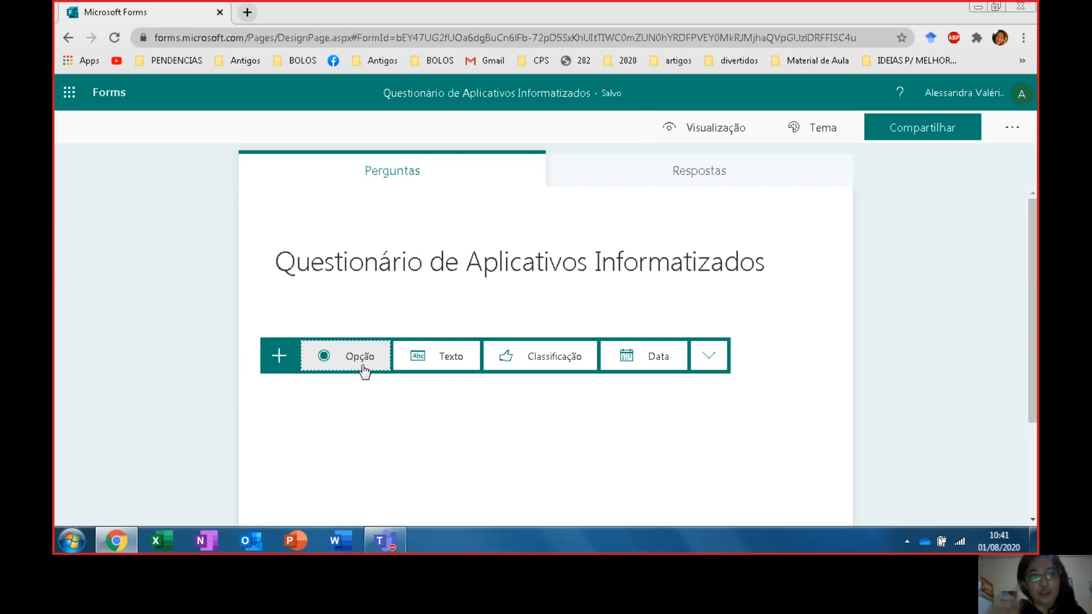
{"action": "left_click", "coordinate": [364, 369]}
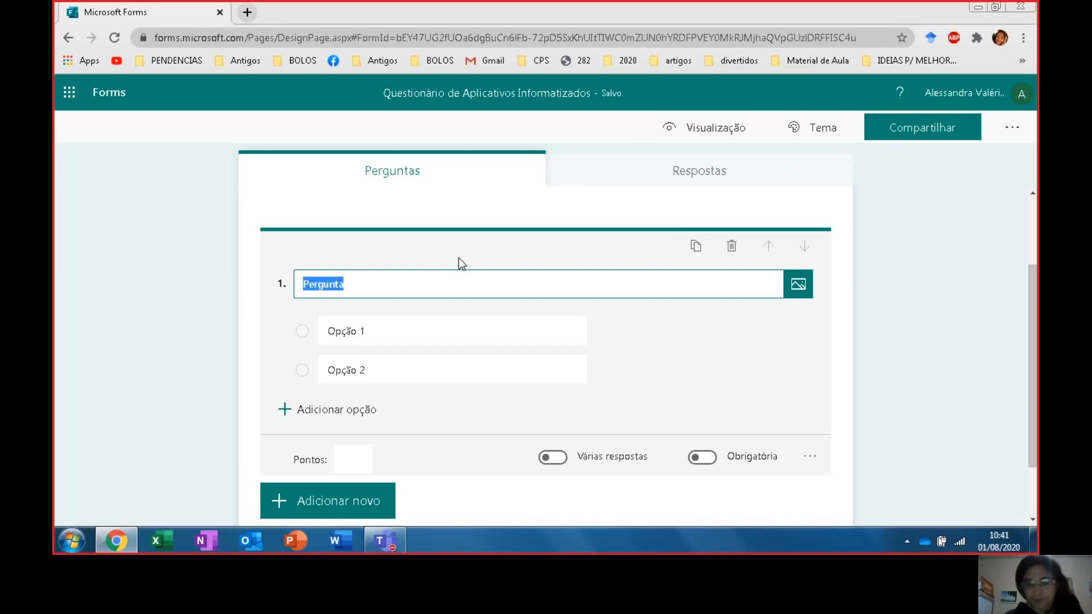
{"action": "type", "text": "Qual de"}
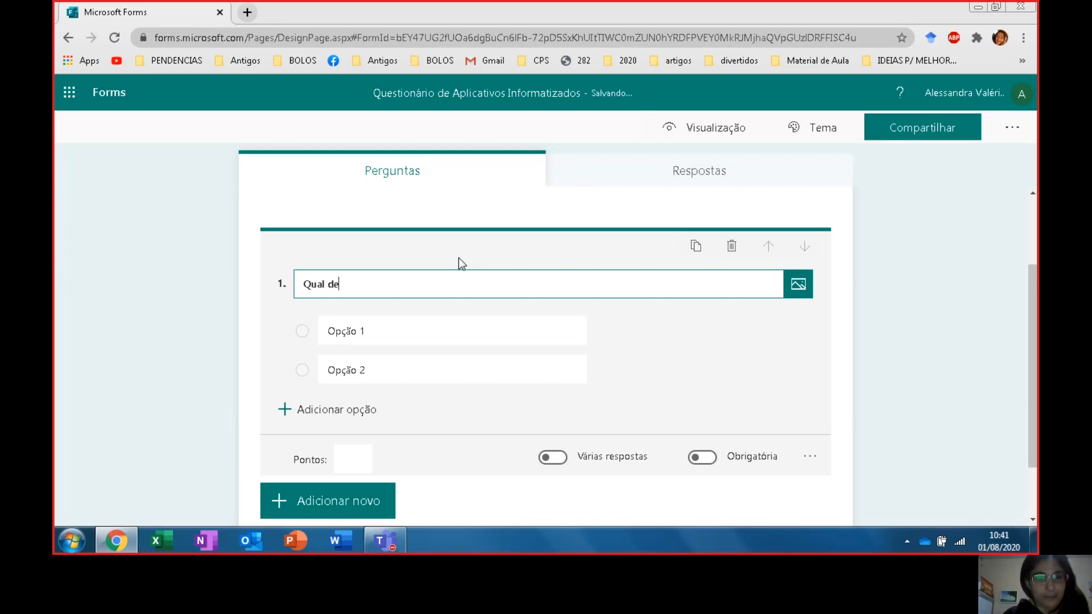
{"action": "type", "text": "stes programas s"}
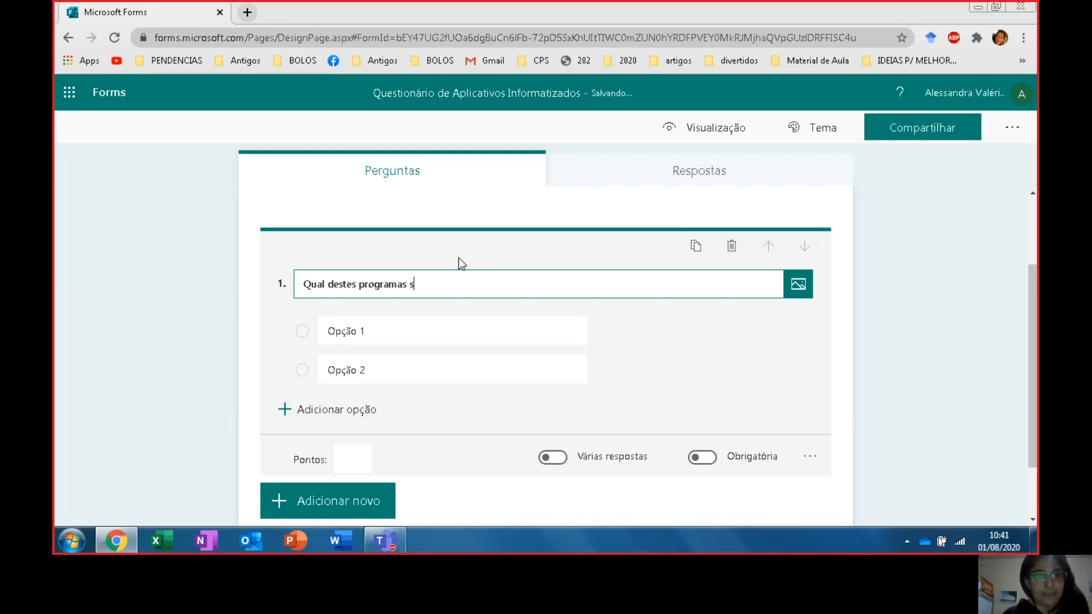
{"action": "type", "text": "erve para"}
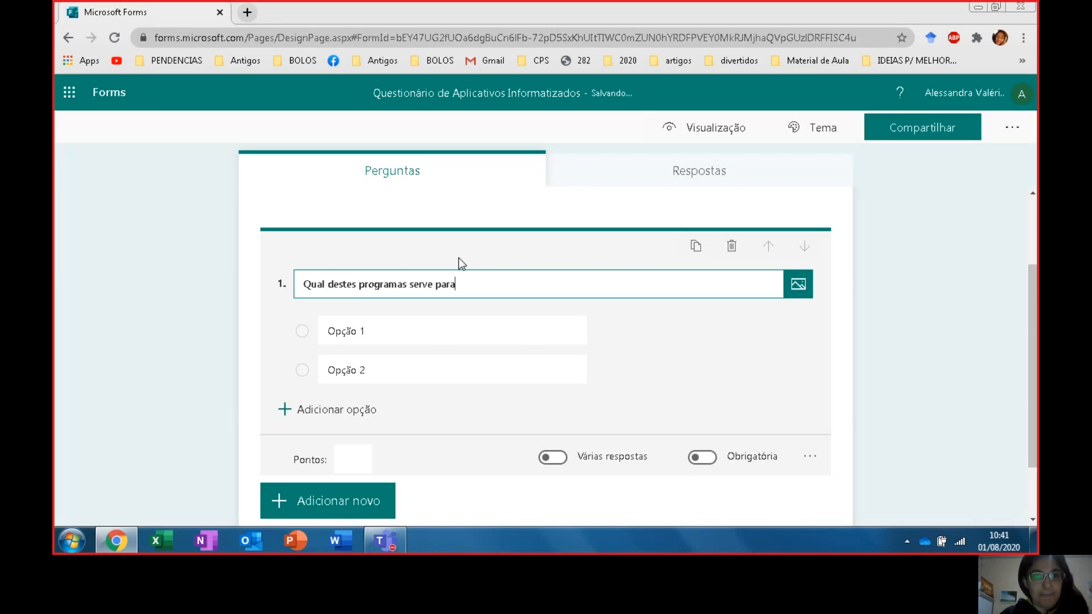
{"action": "type", "text": " edição d"}
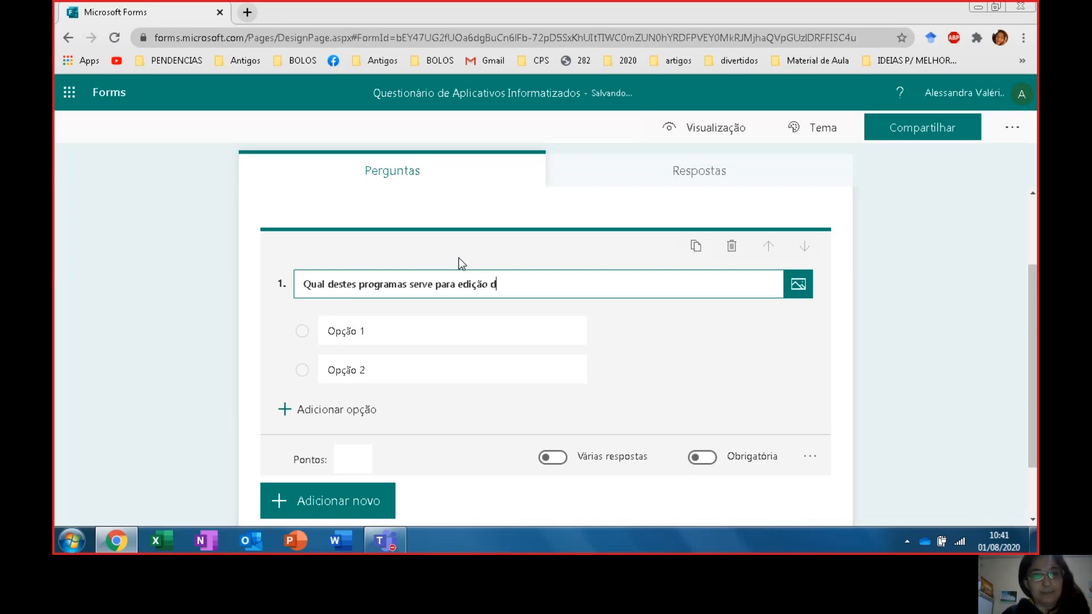
{"action": "type", "text": "e planilhas "}
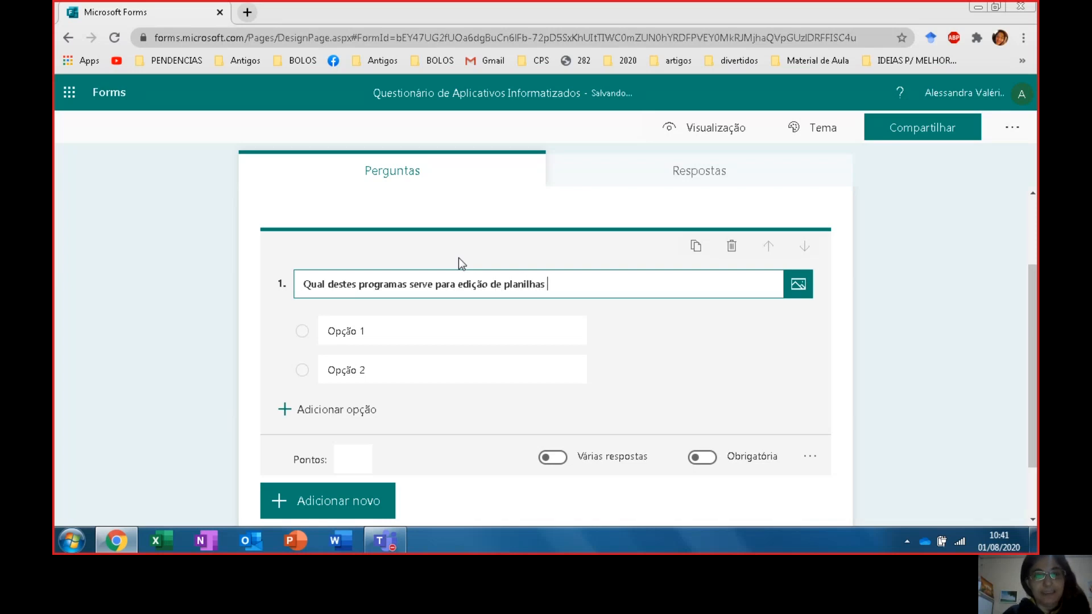
{"action": "type", "text": "eletrônicas"}
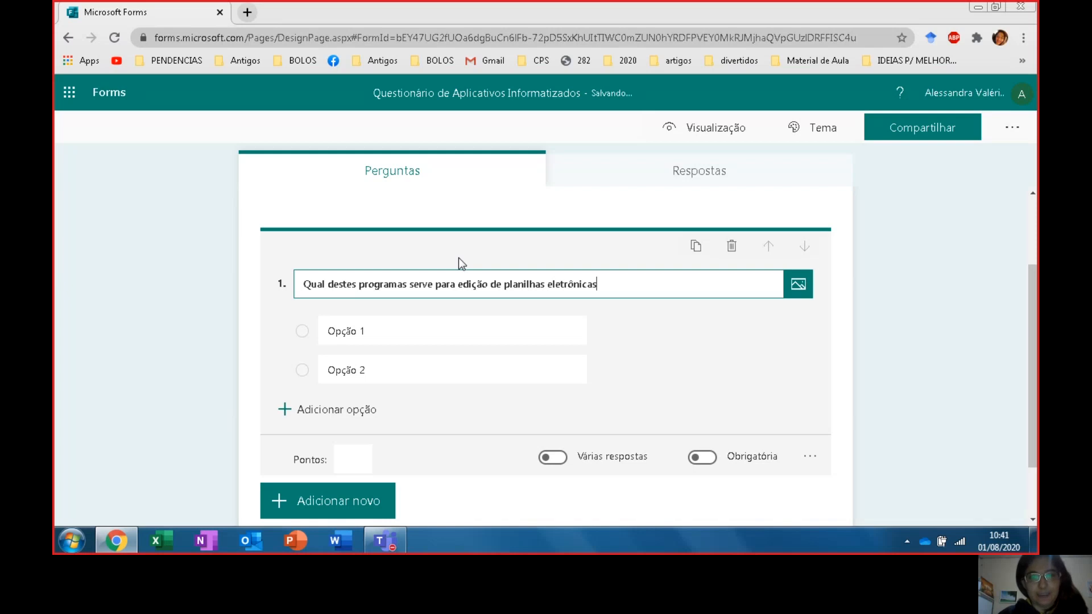
{"action": "type", "text": "?"}
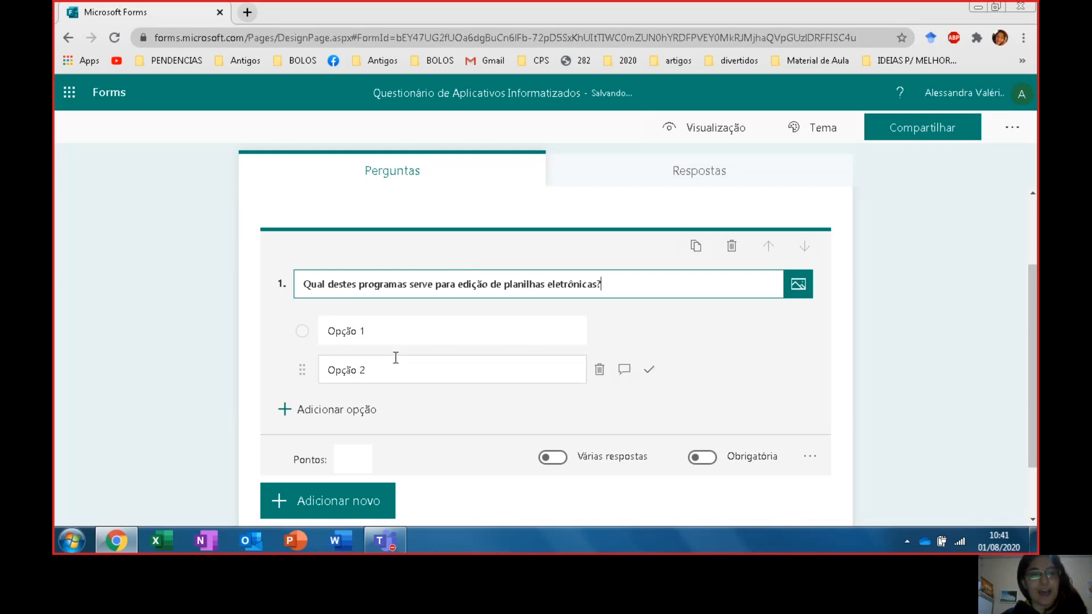
Set the question's first option to "Excel" and mark it as the correct answer.
{"action": "left_click", "coordinate": [395, 335]}
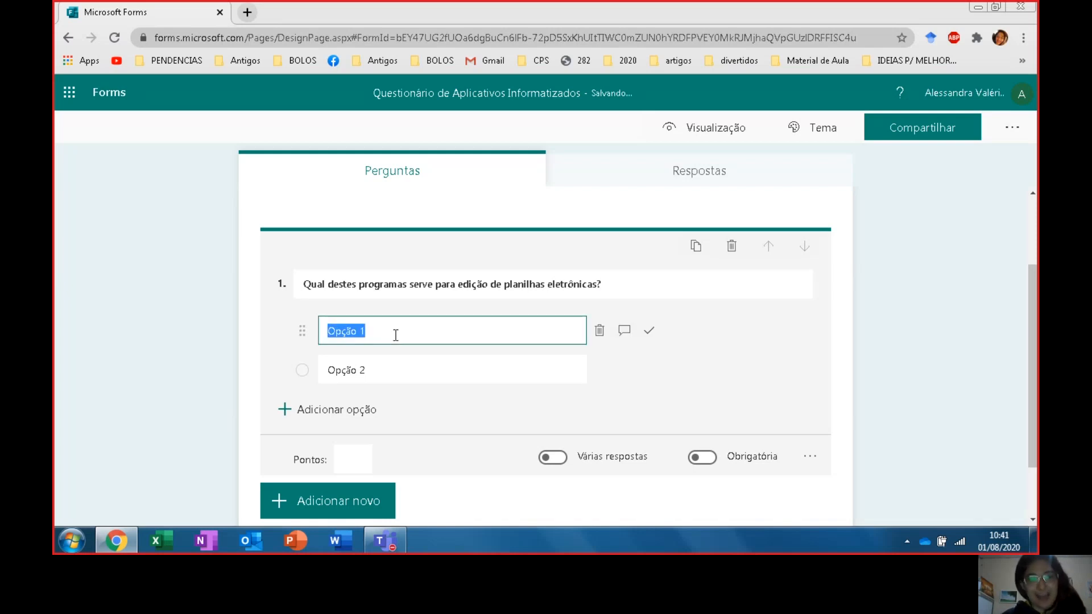
{"action": "type", "text": "E"}
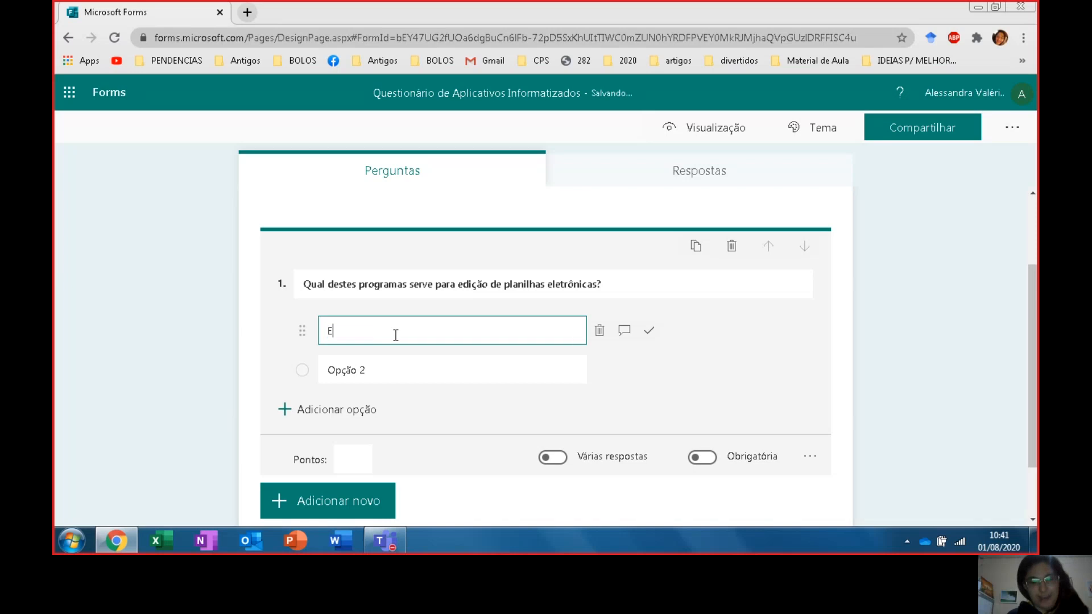
{"action": "type", "text": "xcel"}
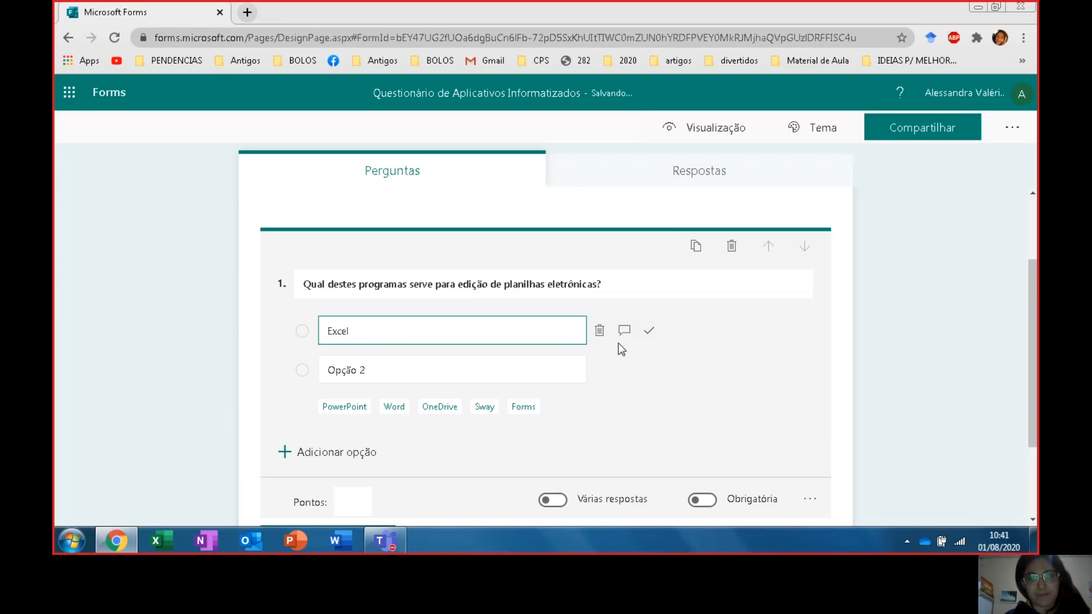
{"action": "left_click", "coordinate": [650, 334]}
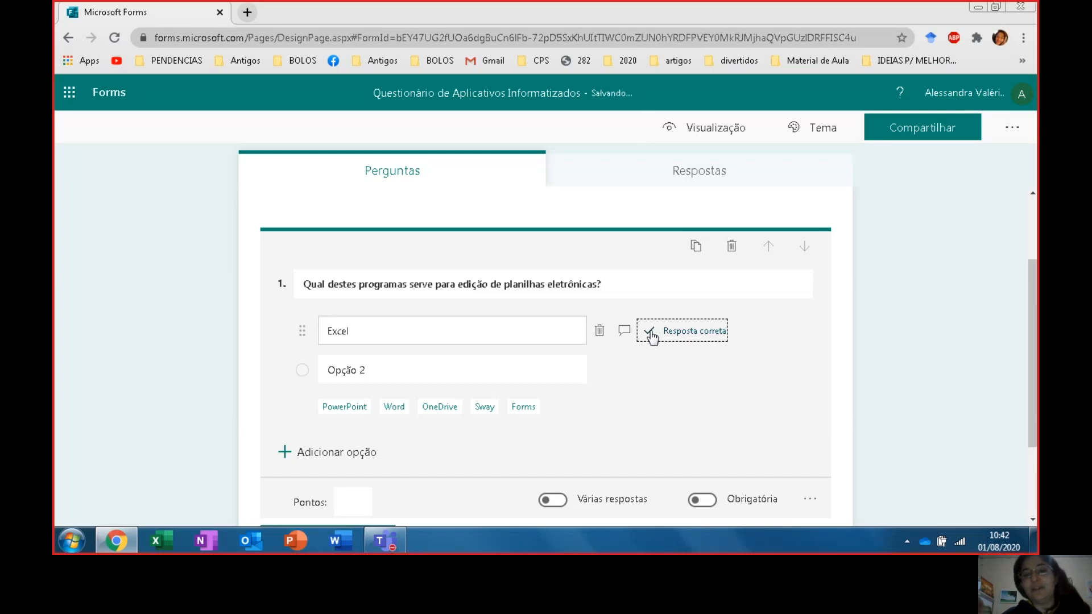
Fill in the second option as "Paint" and add two more options, "Word" and "PowerPoint".
{"action": "left_click", "coordinate": [394, 370]}
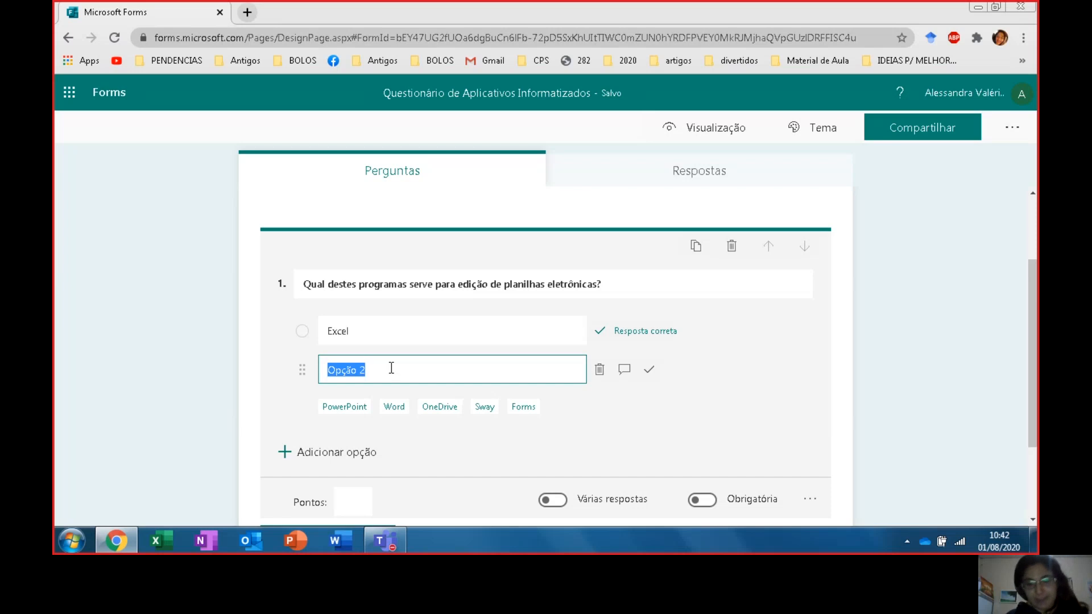
{"action": "type", "text": "Paint"}
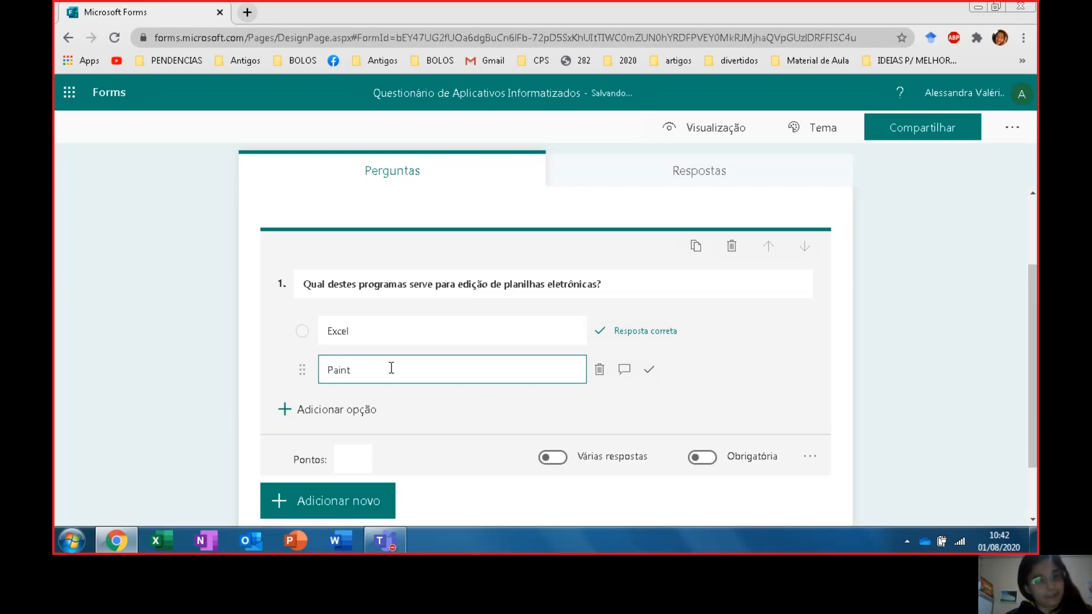
{"action": "left_click", "coordinate": [373, 410]}
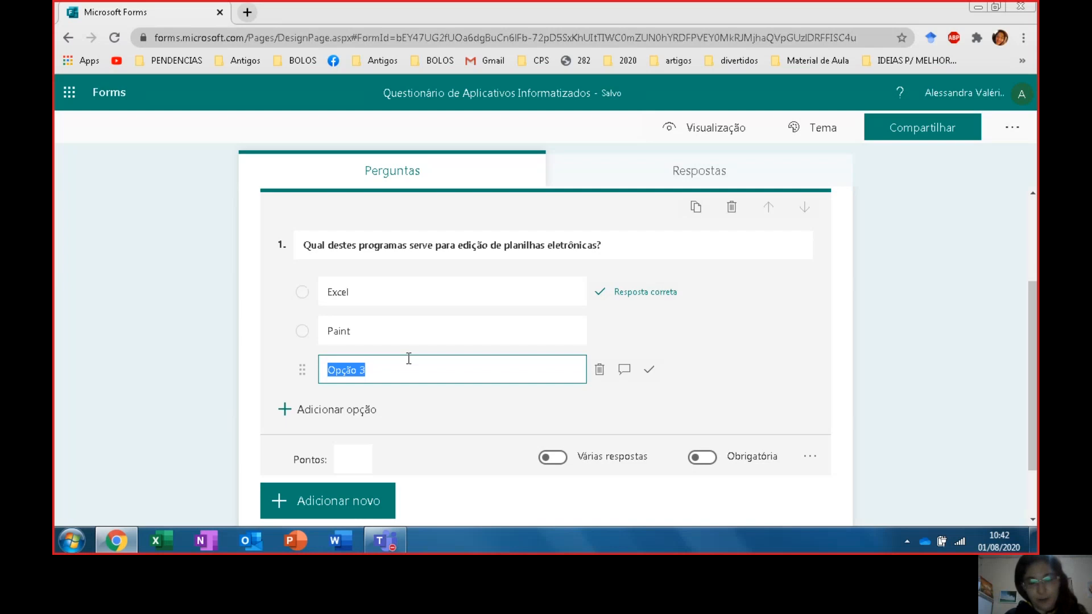
{"action": "type", "text": "Word"}
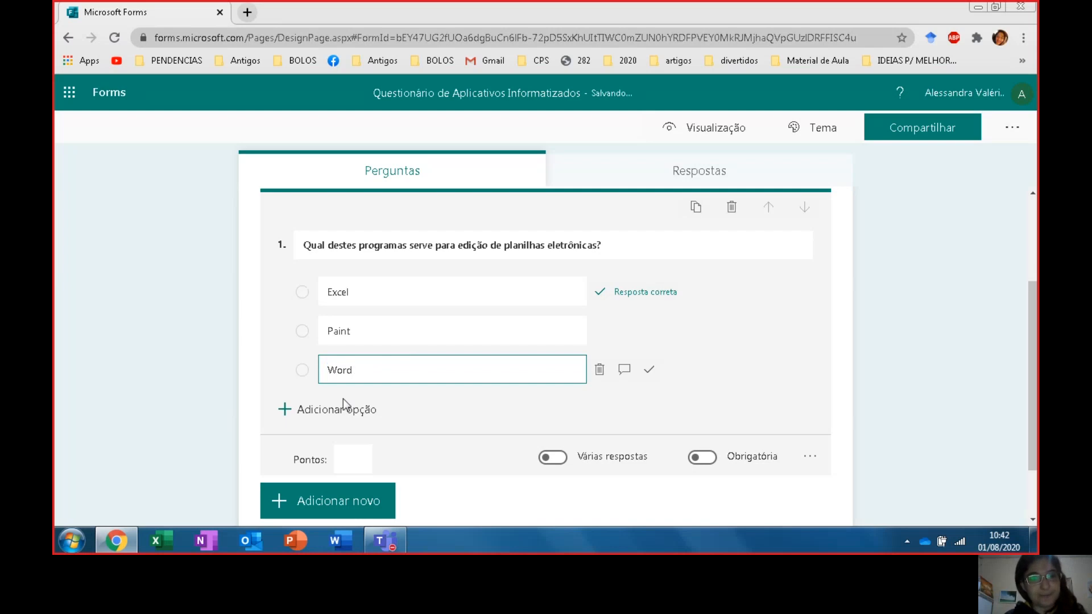
{"action": "left_click", "coordinate": [340, 411]}
{"action": "type", "text": "Pow"}
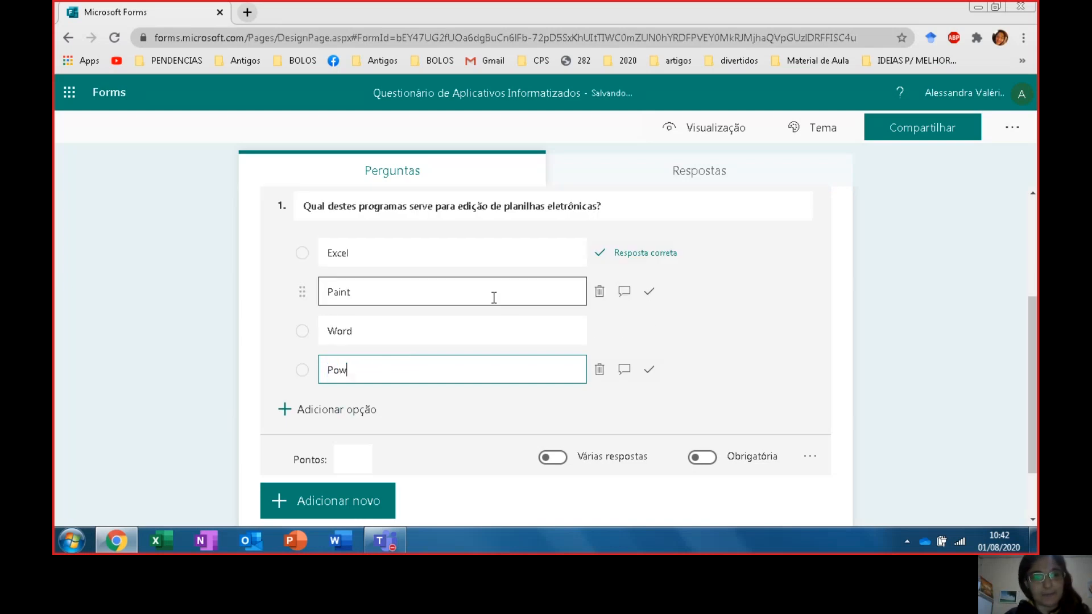
{"action": "type", "text": "erPoint"}
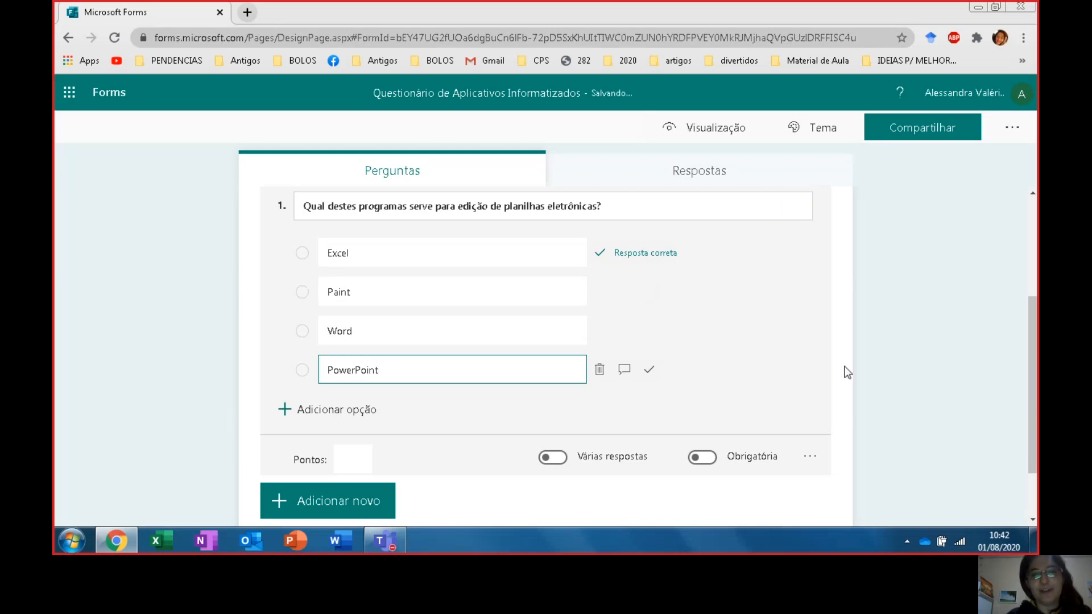
Set the score of the question about spreadsheet editing to 1 point.
{"action": "left_click", "coordinate": [888, 381]}
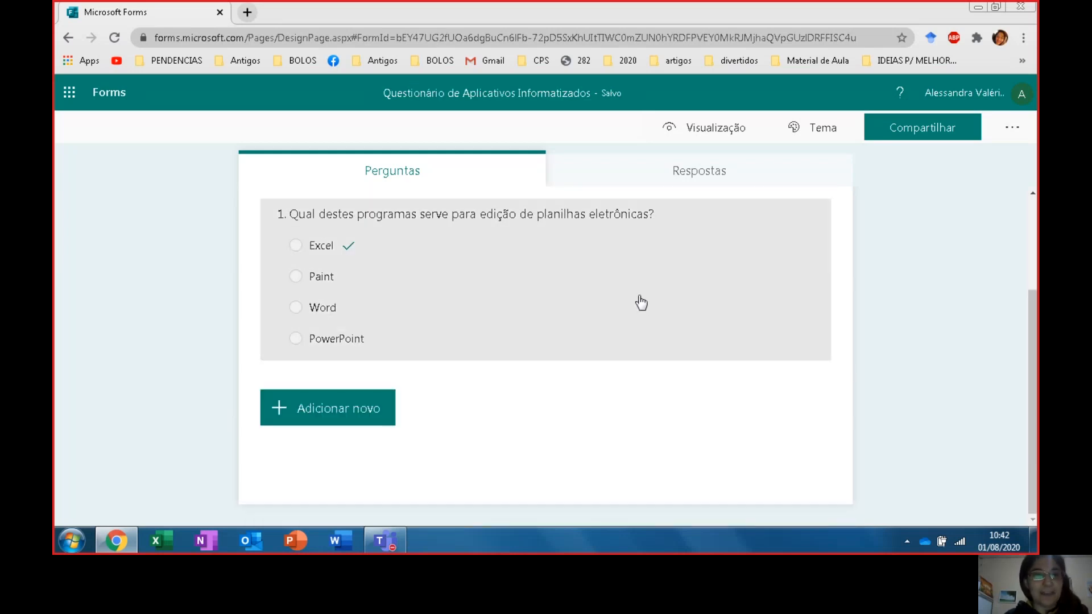
{"action": "left_click", "coordinate": [642, 304]}
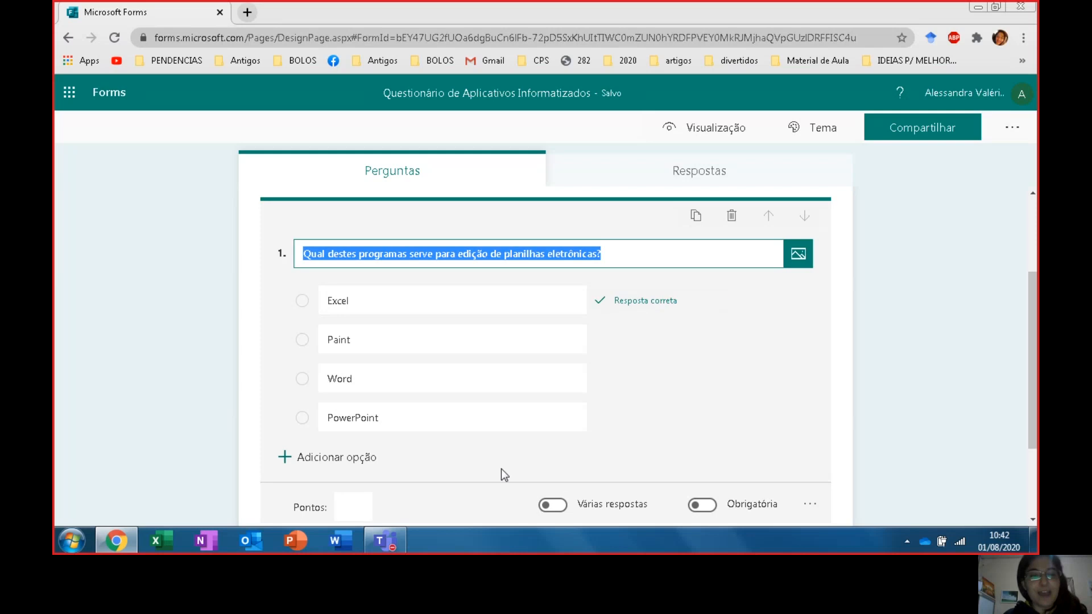
{"action": "left_click", "coordinate": [352, 507]}
{"action": "type", "text": "1"}
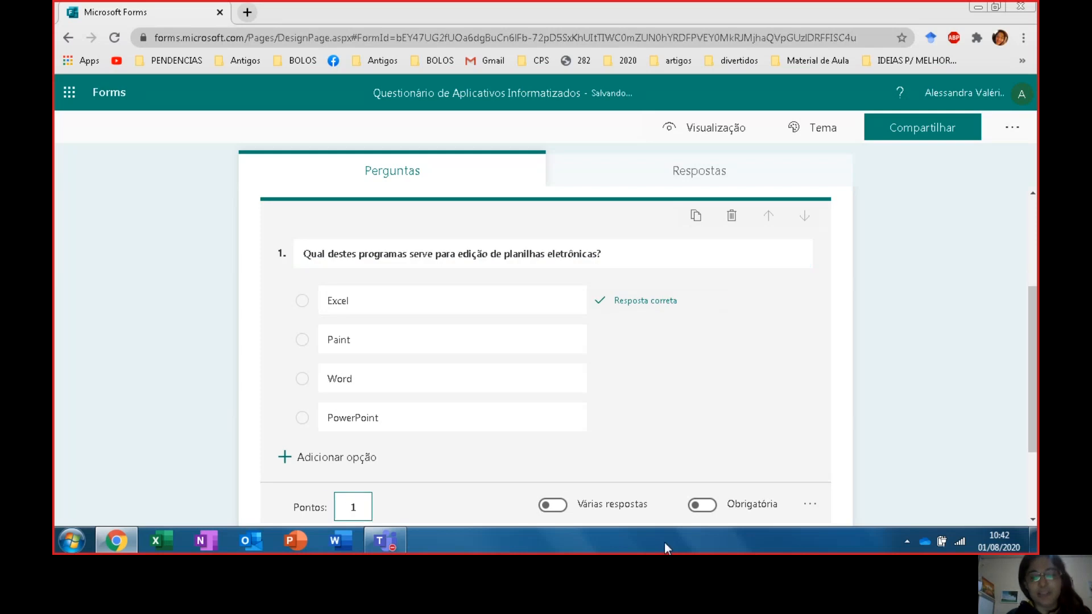
{"action": "left_click", "coordinate": [917, 441]}
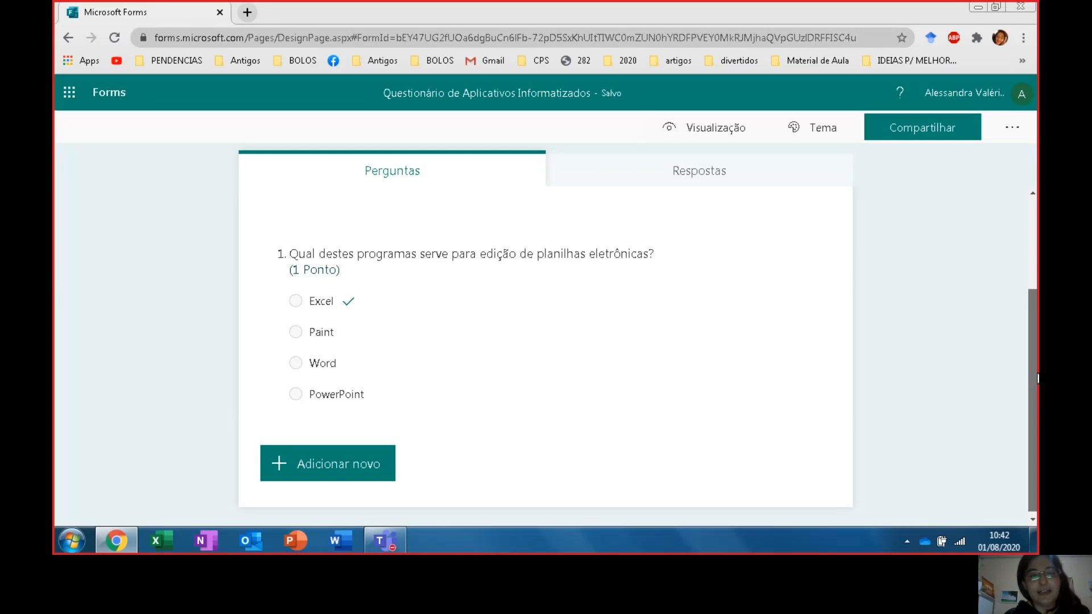
Make the spreadsheet question required (Obrigatória).
{"action": "left_click", "coordinate": [704, 327]}
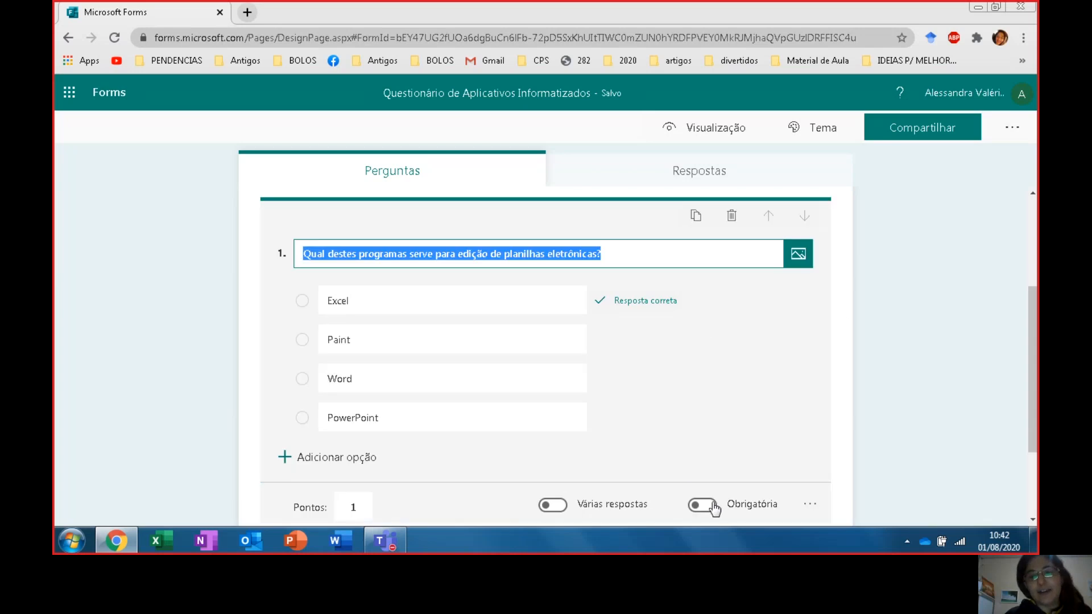
{"action": "left_click", "coordinate": [708, 505]}
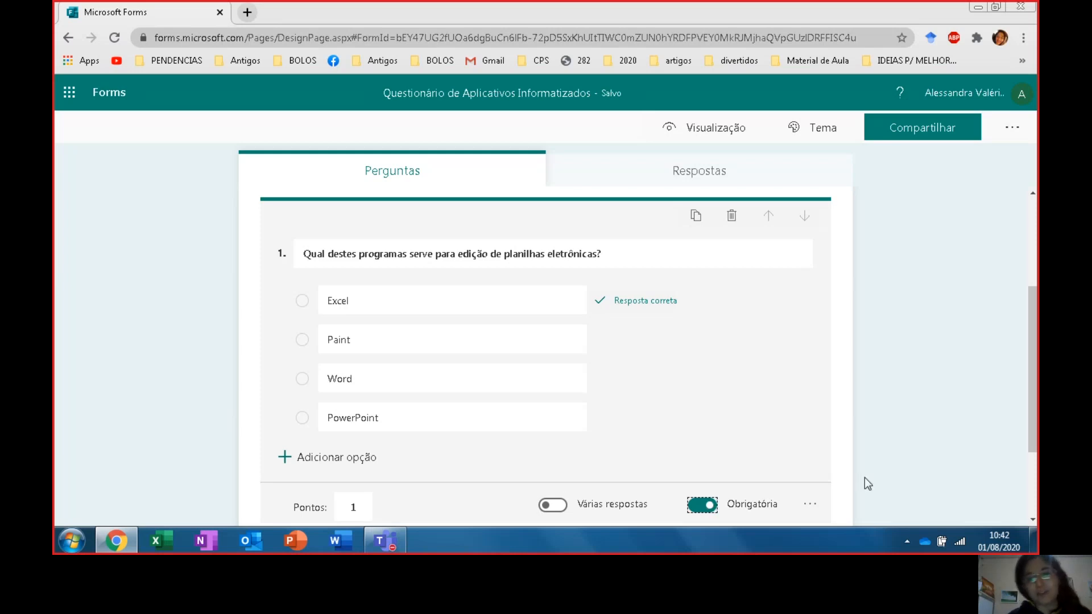
{"action": "left_click", "coordinate": [807, 504]}
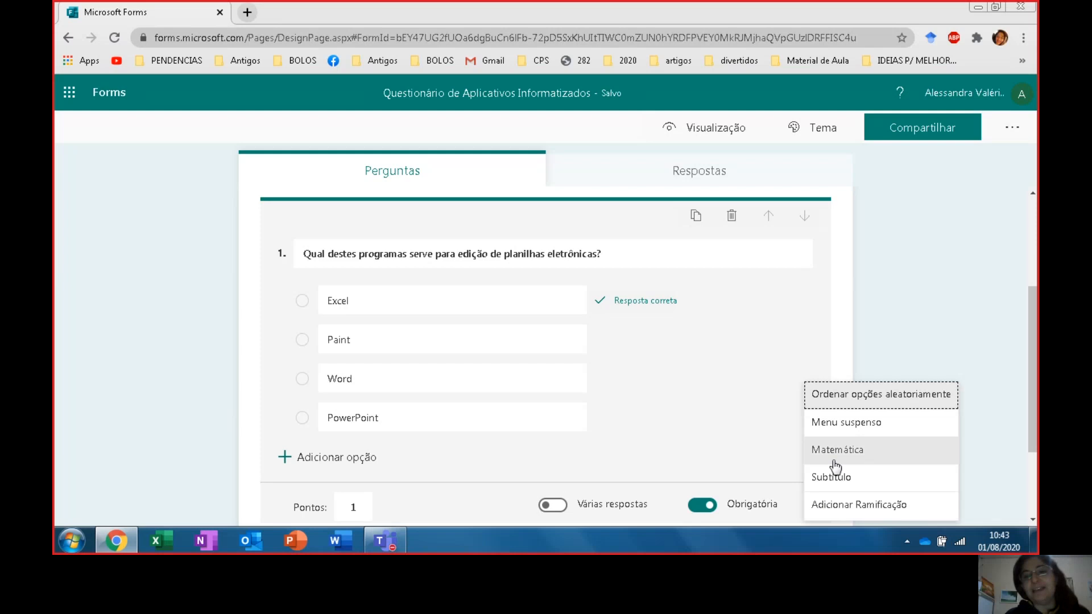
{"action": "left_click", "coordinate": [983, 370]}
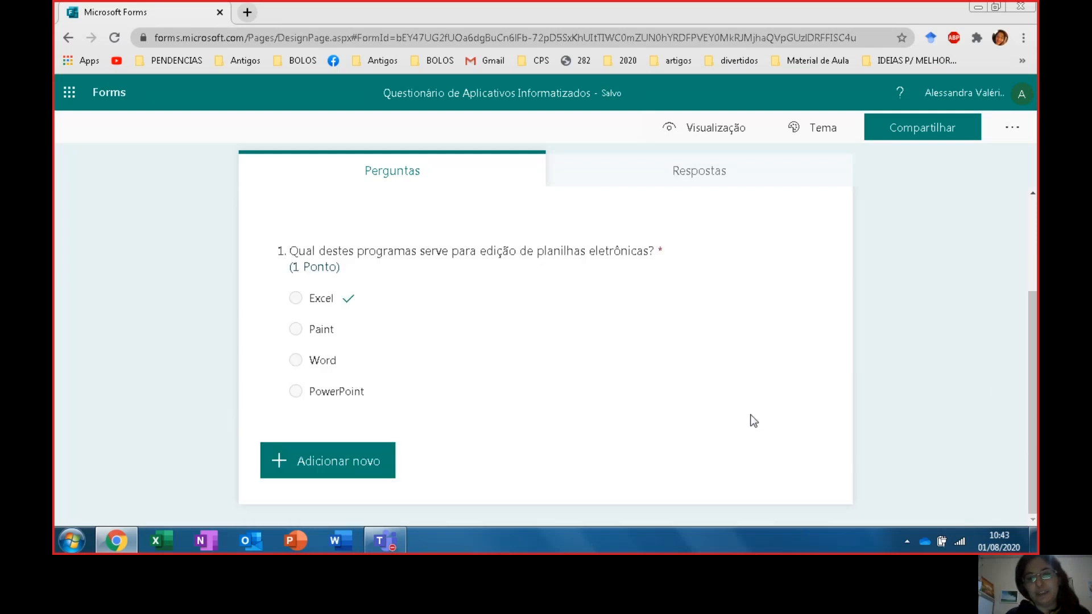
Turn on random ordering of the answer options (Ordenar opções aleatoriamente) for the spreadsheet question.
{"action": "left_click", "coordinate": [751, 419]}
{"action": "left_click", "coordinate": [817, 506]}
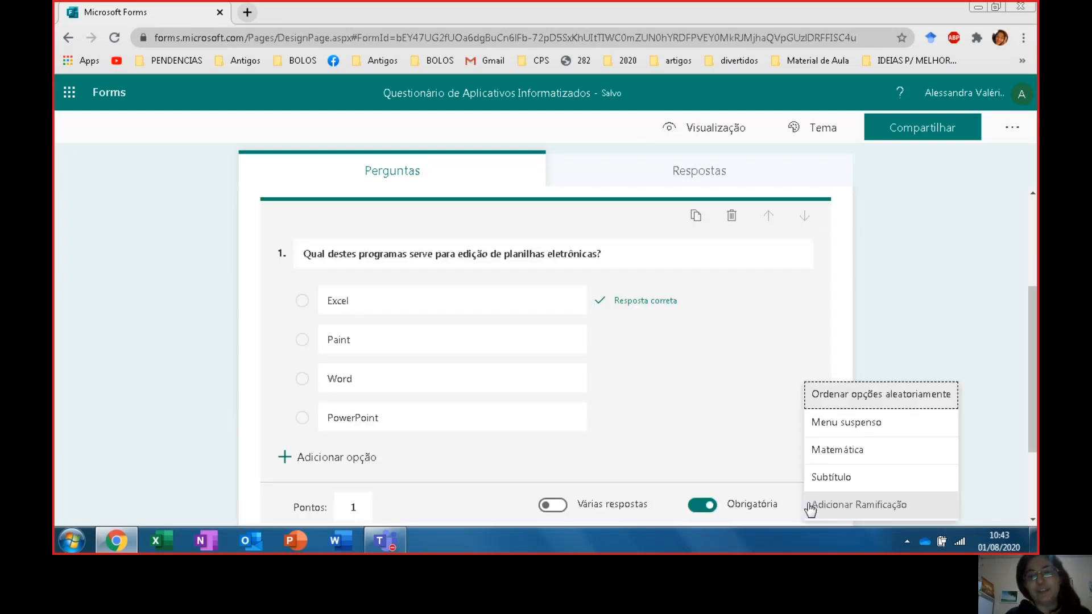
{"action": "left_click", "coordinate": [862, 398]}
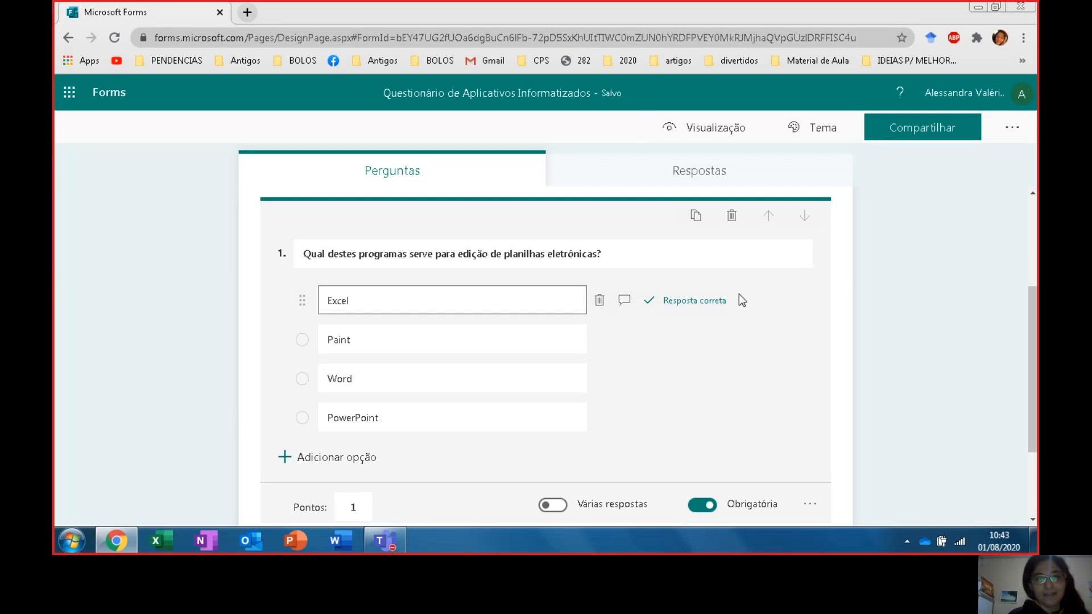
{"action": "left_click", "coordinate": [810, 505]}
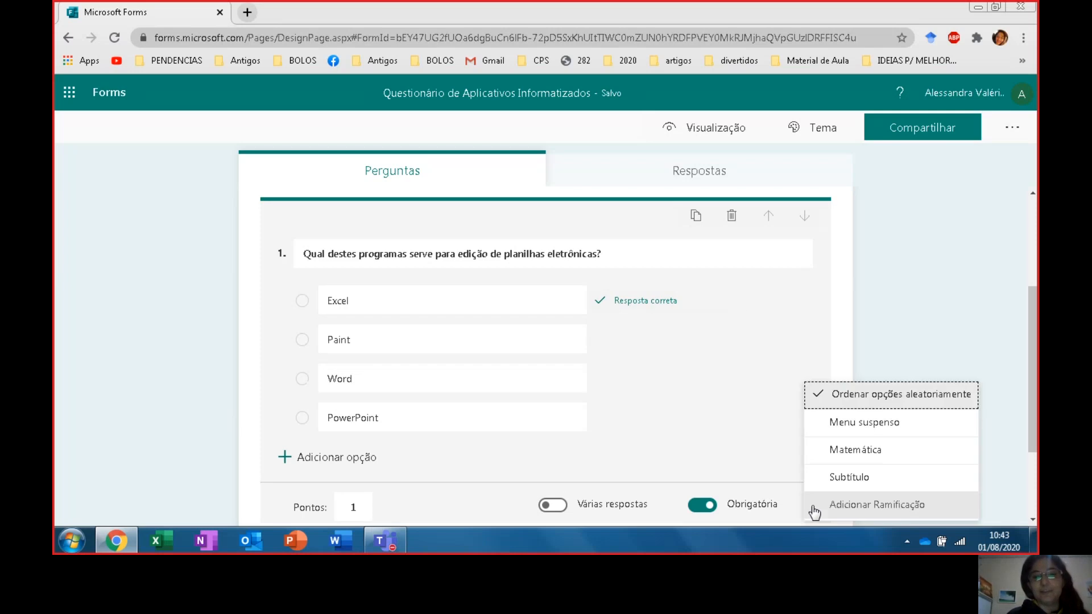
{"action": "left_click", "coordinate": [891, 336]}
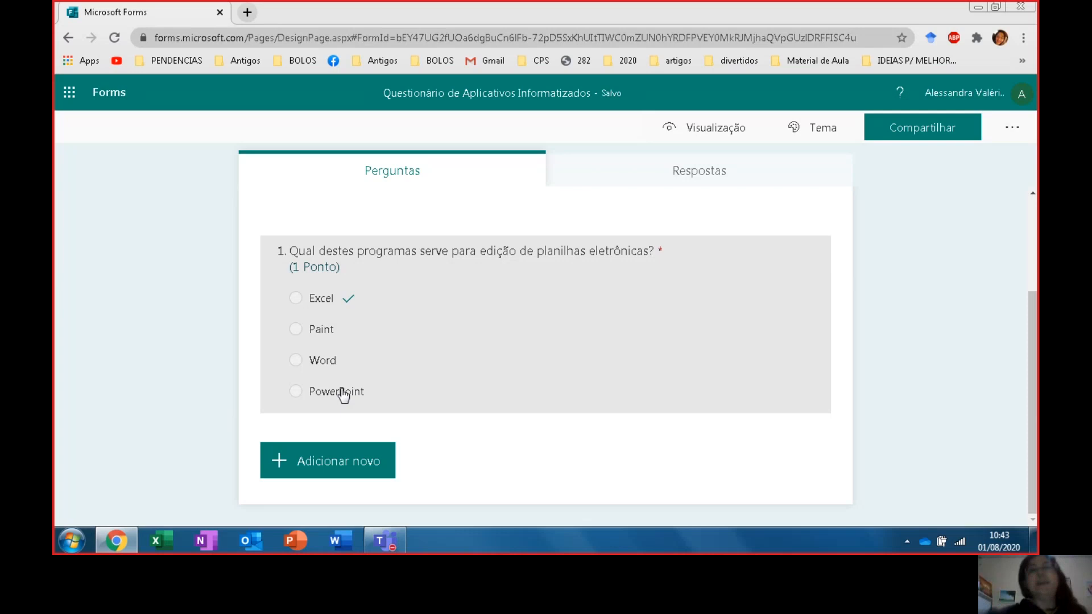
Add a second choice question, "Qual(is) deste(s) programa(s) serve para edição de texto?", and allow multiple answers.
{"action": "left_click", "coordinate": [331, 466]}
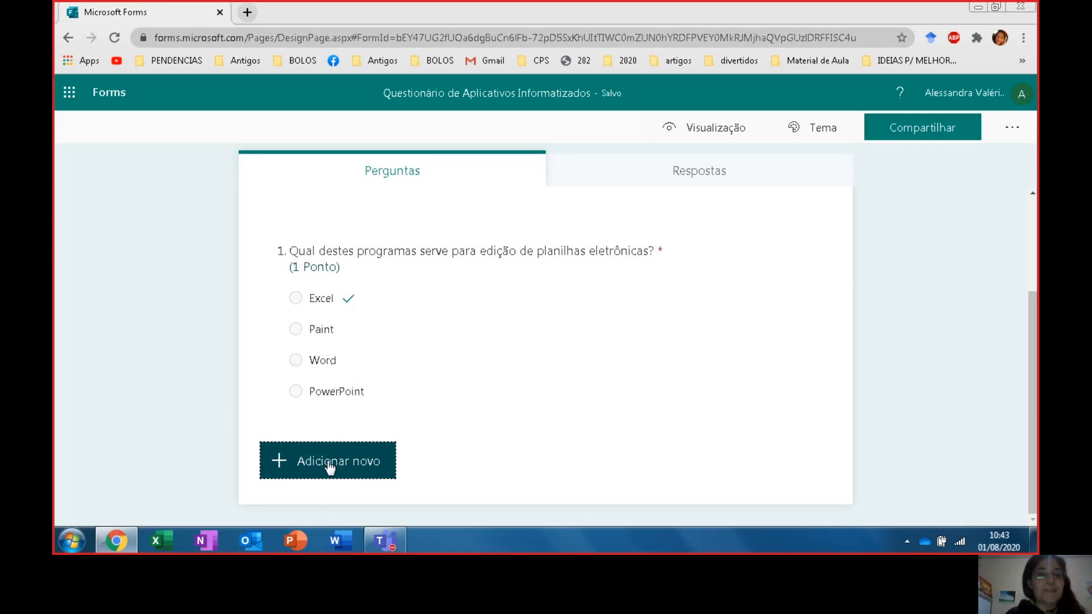
{"action": "left_click", "coordinate": [342, 467]}
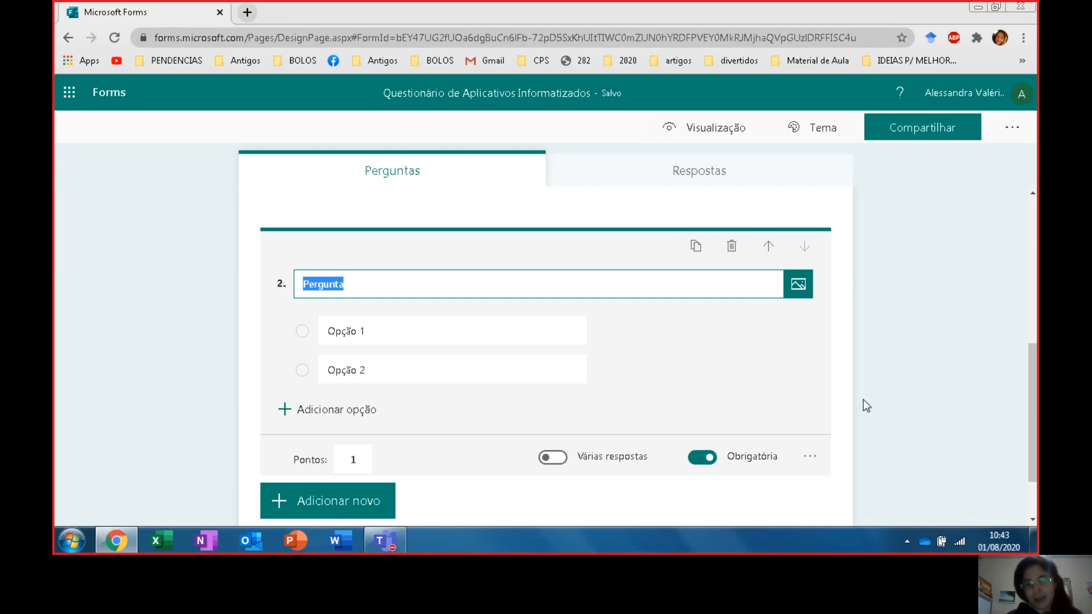
{"action": "type", "text": "Qual"}
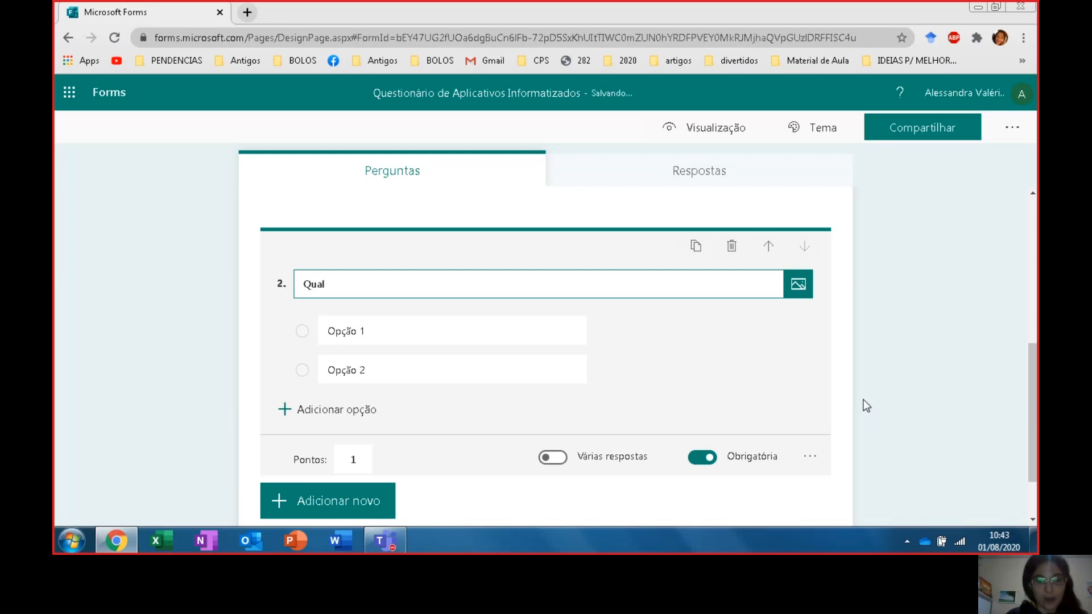
{"action": "type", "text": "(is) dest"}
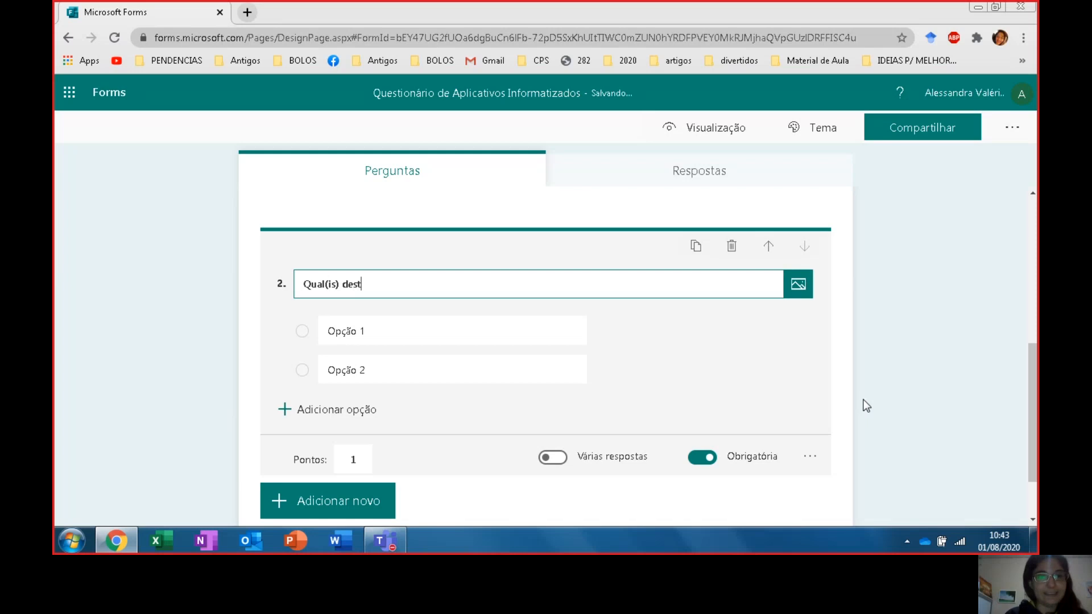
{"action": "type", "text": "e(s) pro"}
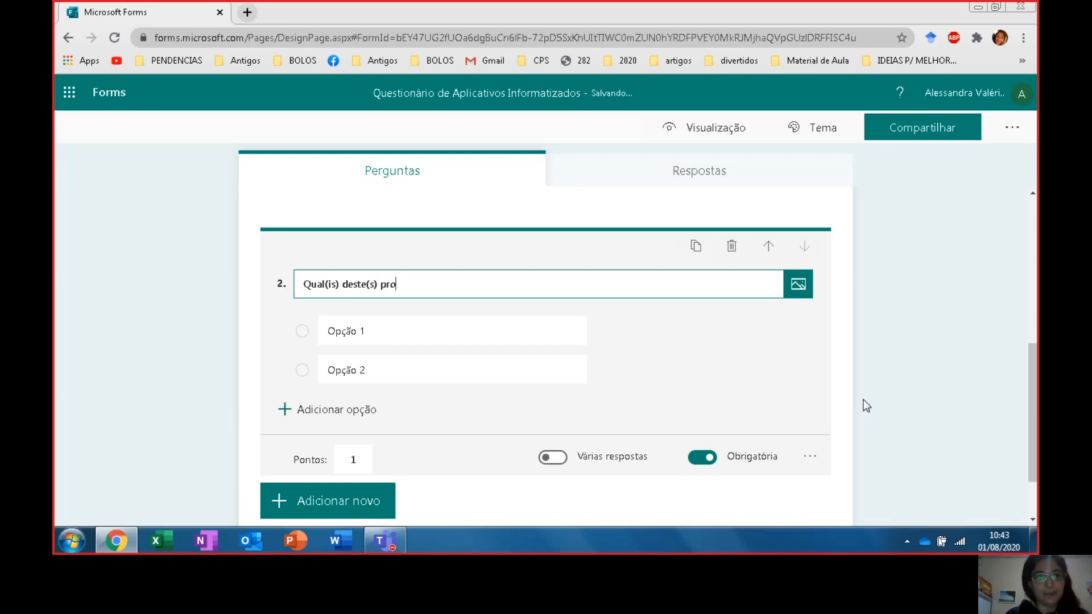
{"action": "type", "text": "grama"}
{"action": "type", "text": "(s"}
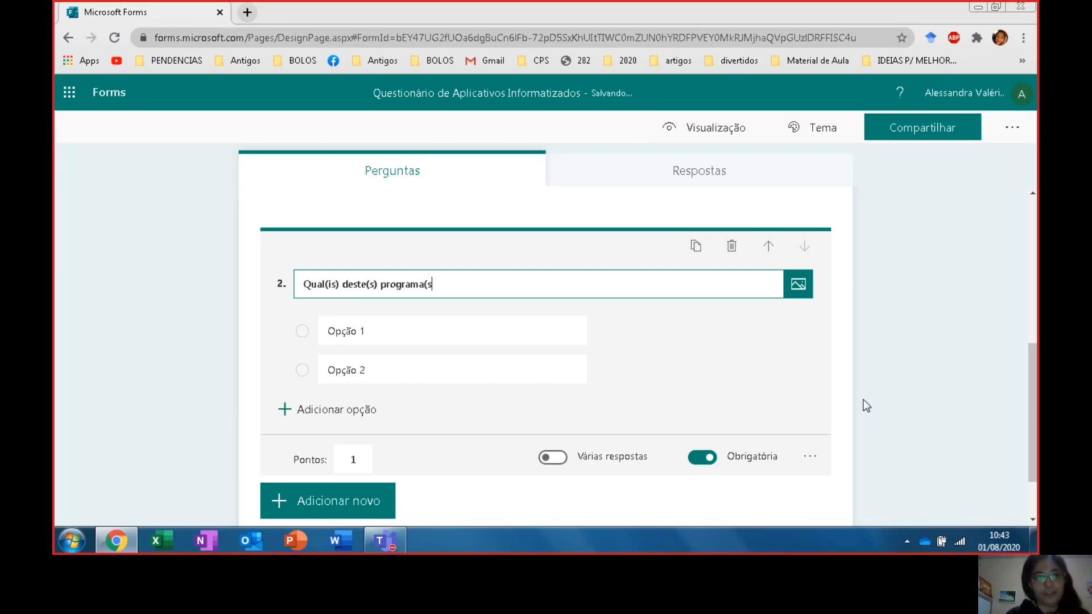
{"action": "type", "text": ") serve para"}
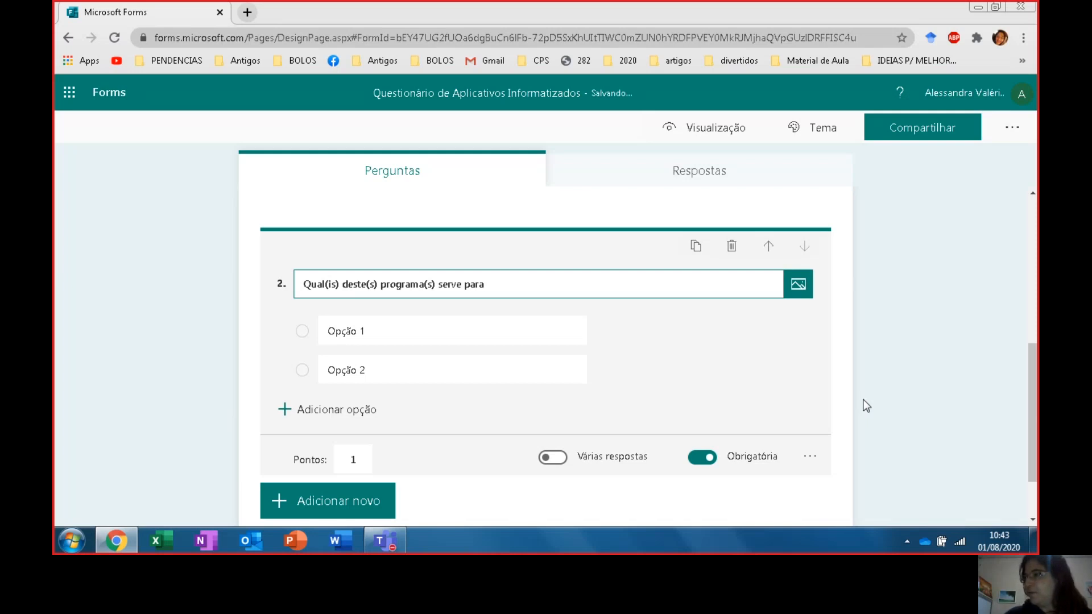
{"action": "type", "text": "e"}
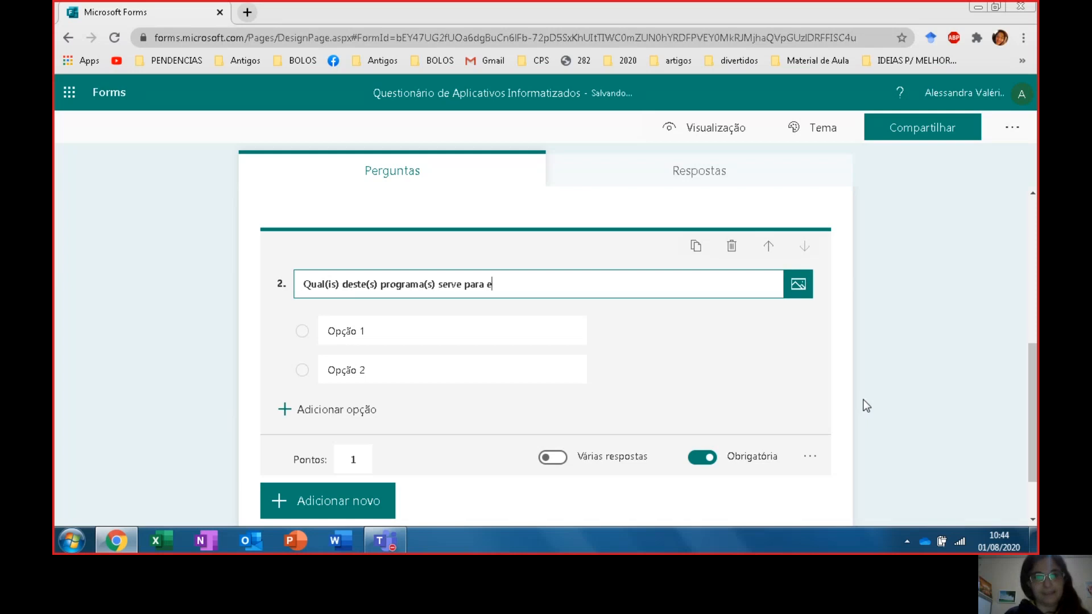
{"action": "type", "text": "dição de texto?"}
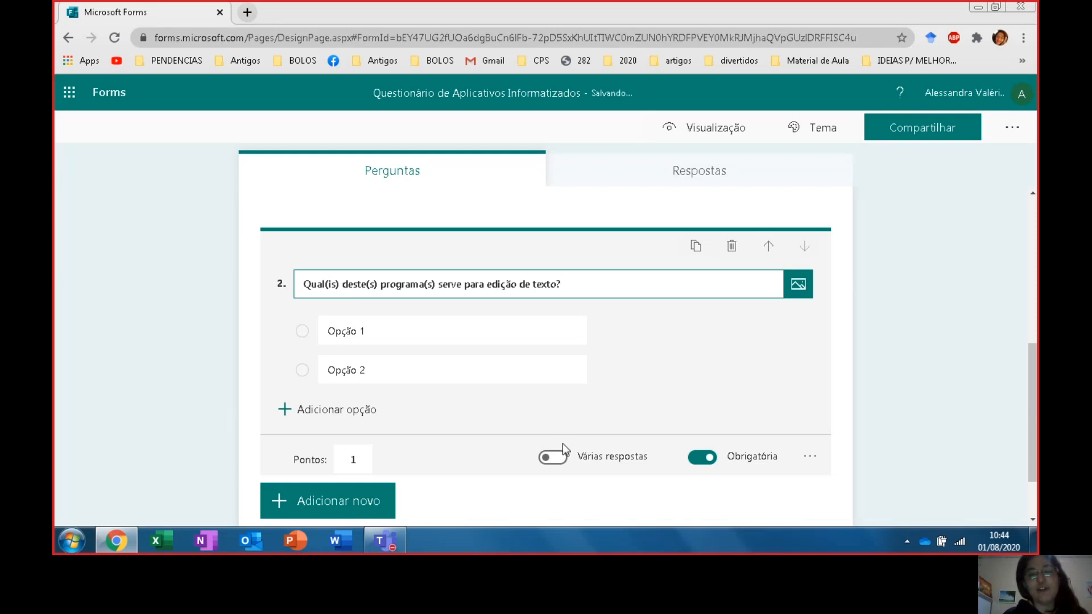
{"action": "left_click", "coordinate": [559, 459]}
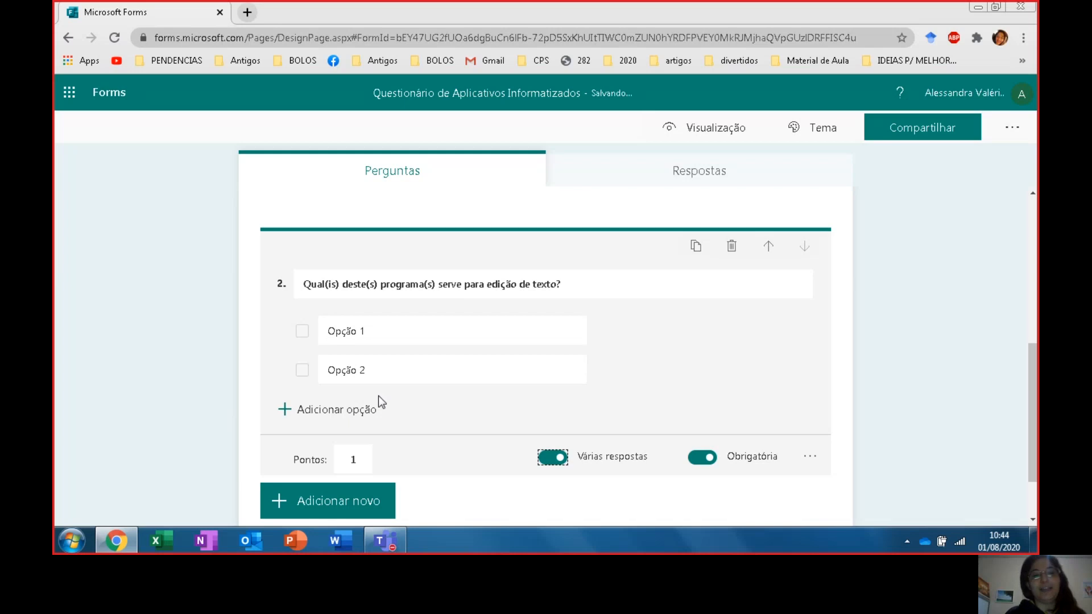
Fill in the second question's options as "Excel", "PowerPoint" and "Word", and add a fourth option with its default name cleared.
{"action": "left_click", "coordinate": [404, 327]}
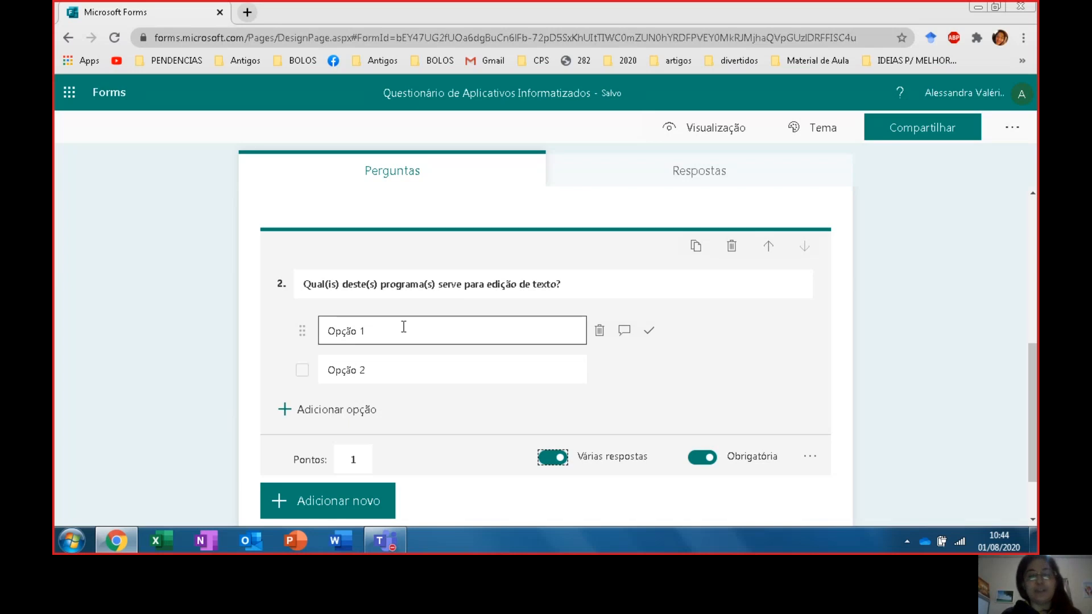
{"action": "left_click", "coordinate": [404, 327]}
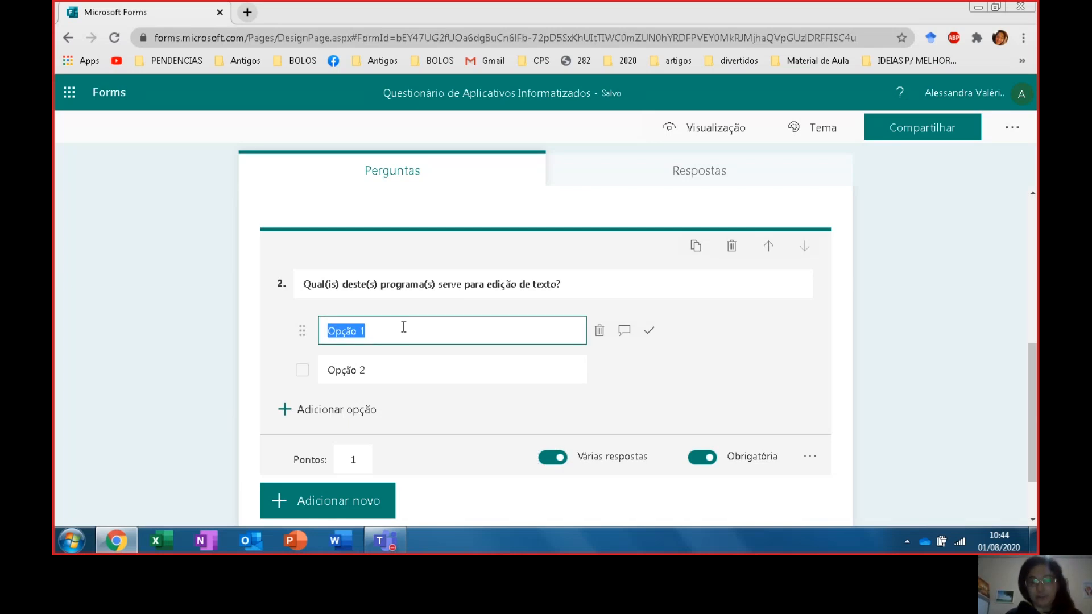
{"action": "type", "text": "Excel"}
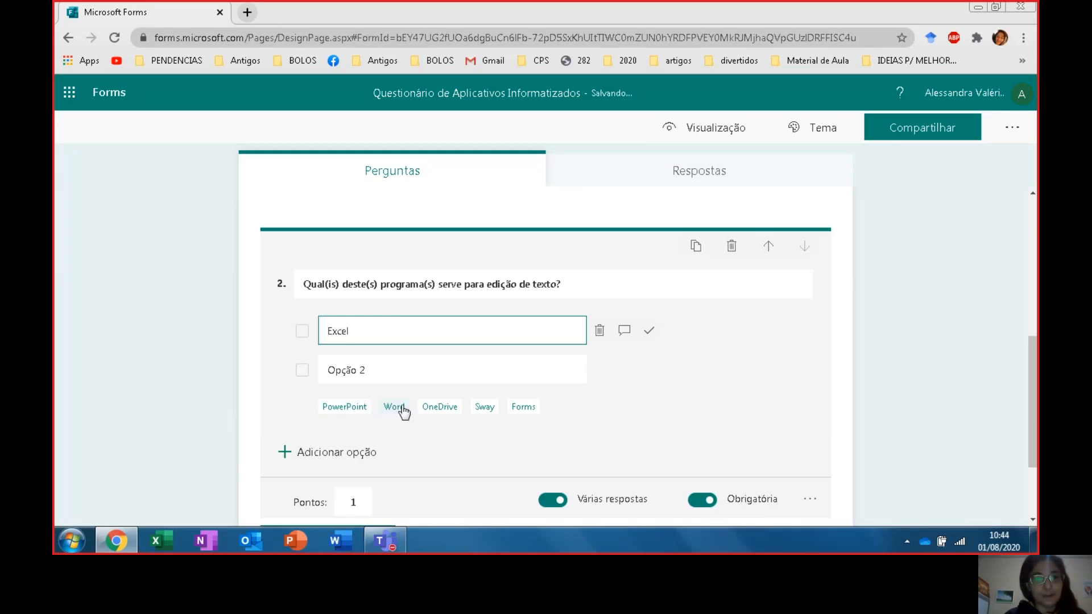
{"action": "left_click", "coordinate": [356, 409]}
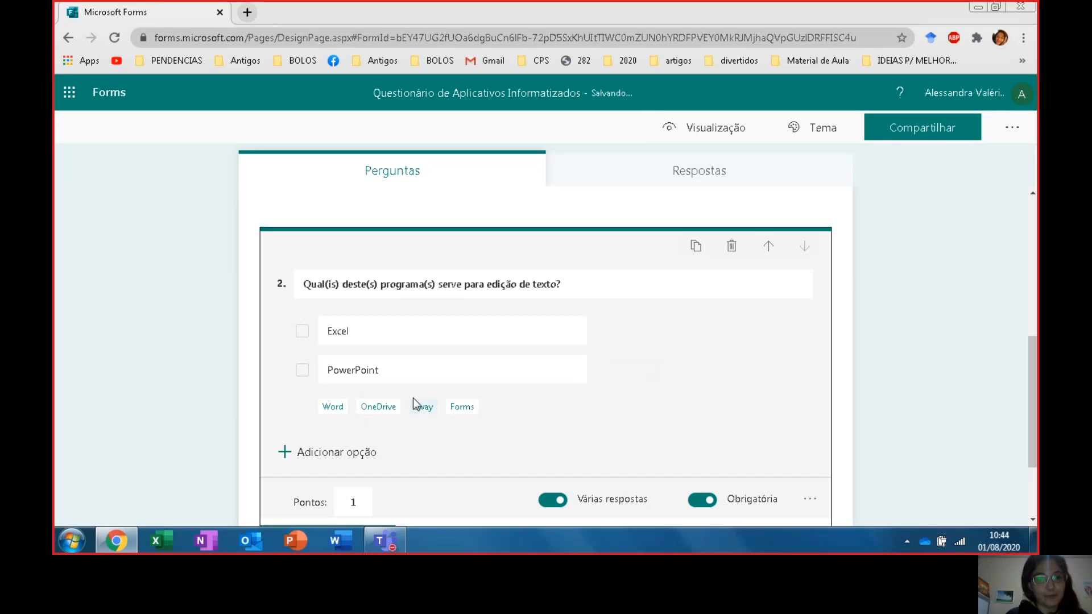
{"action": "left_click", "coordinate": [424, 378]}
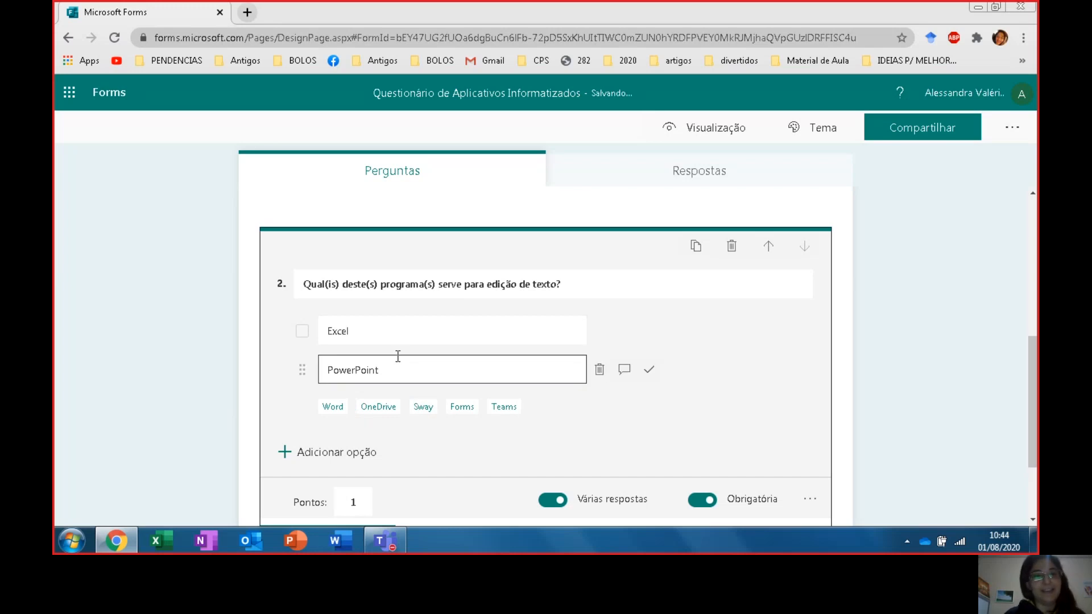
{"action": "left_click", "coordinate": [334, 407]}
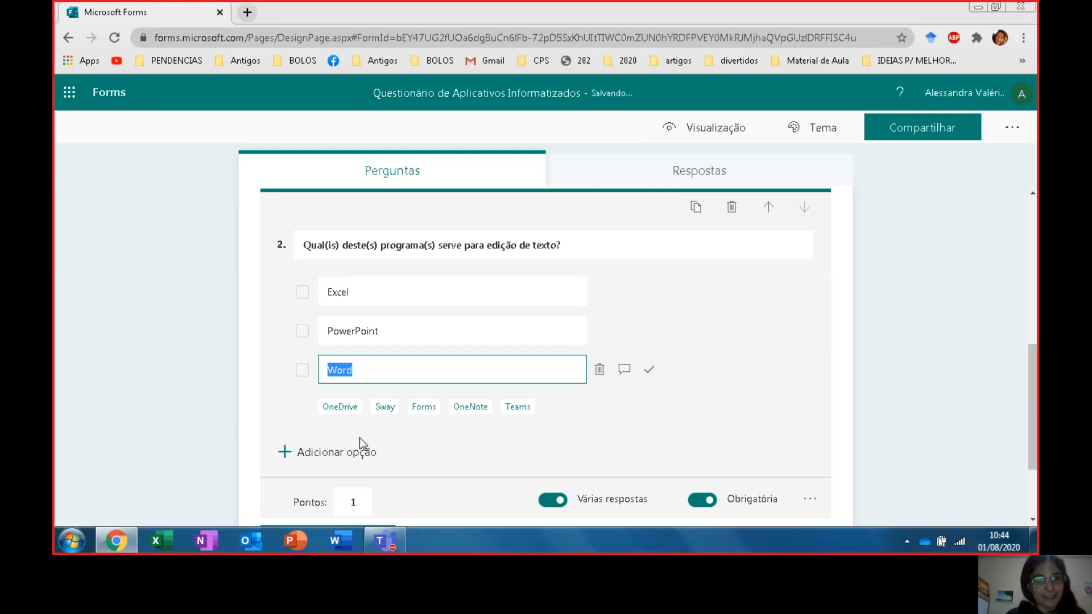
{"action": "left_click", "coordinate": [347, 453]}
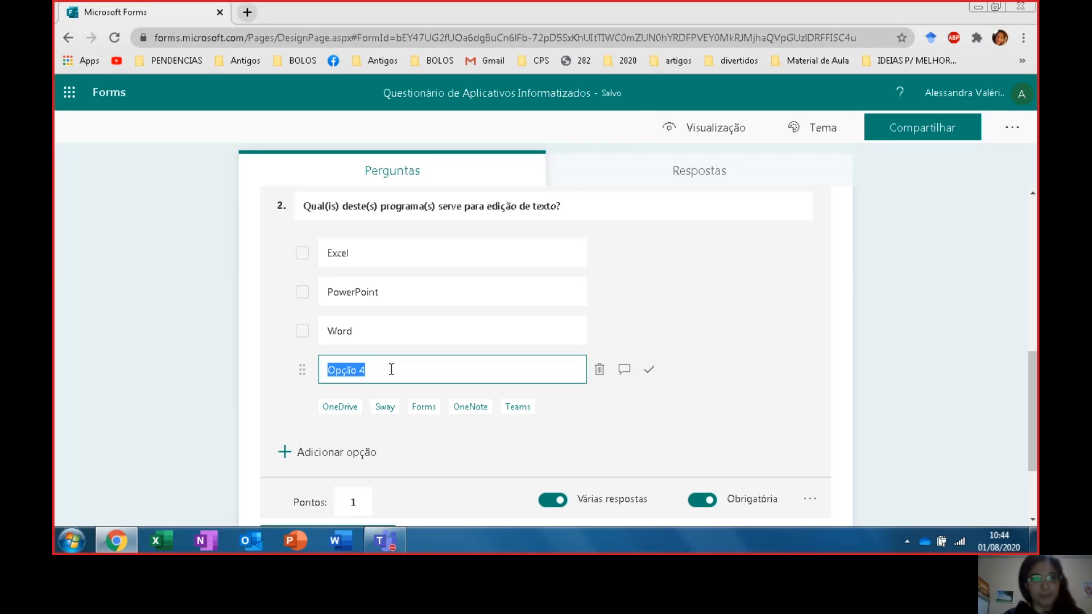
{"action": "key", "text": "BackSpace"}
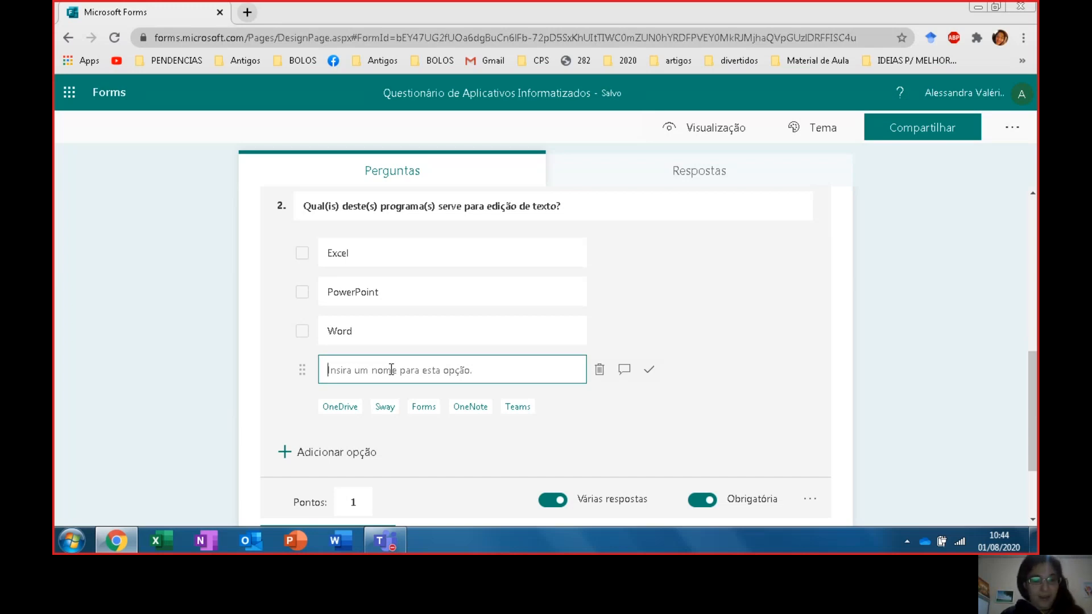
Look through the computer's installed programs, including the Acessórios folder, for another text-editing program.
{"action": "left_click", "coordinate": [72, 541]}
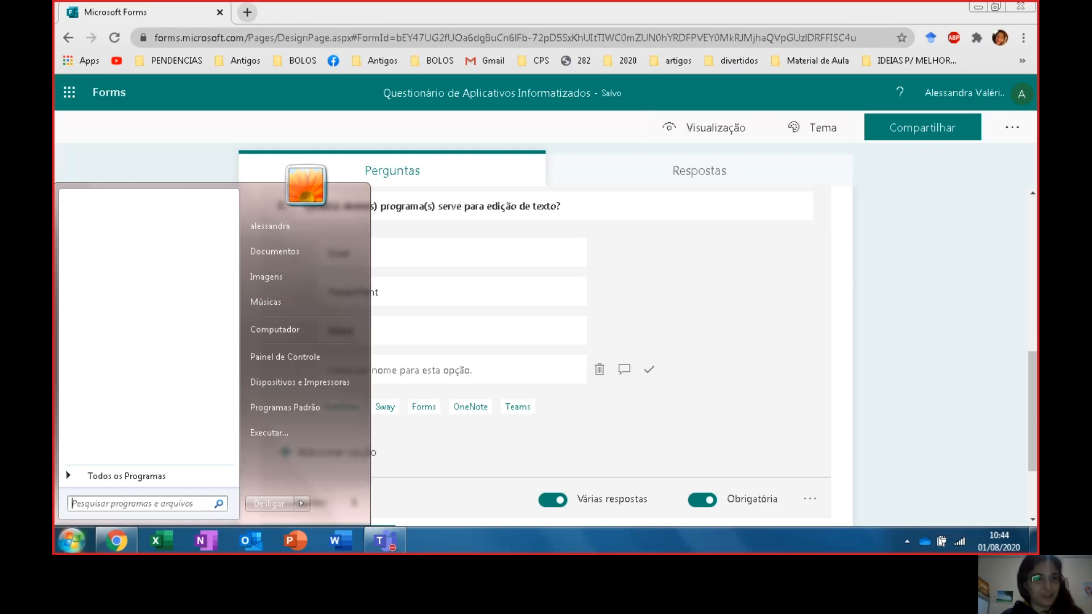
{"action": "left_click", "coordinate": [139, 473]}
{"action": "left_click", "coordinate": [148, 474]}
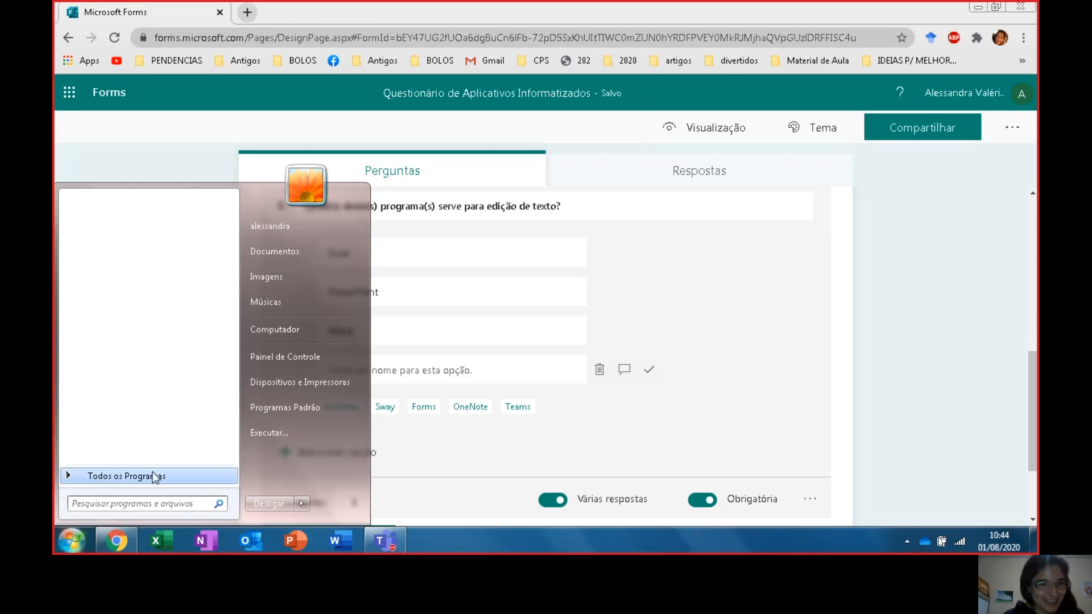
{"action": "left_click", "coordinate": [151, 475]}
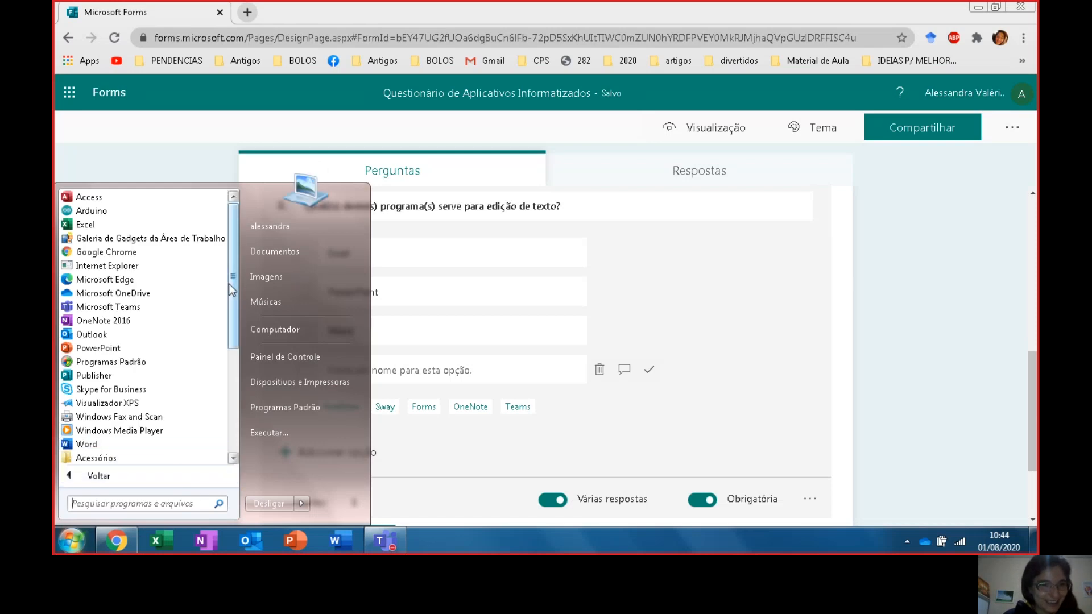
{"action": "left_click_drag", "start_coordinate": [231, 286], "coordinate": [250, 240]}
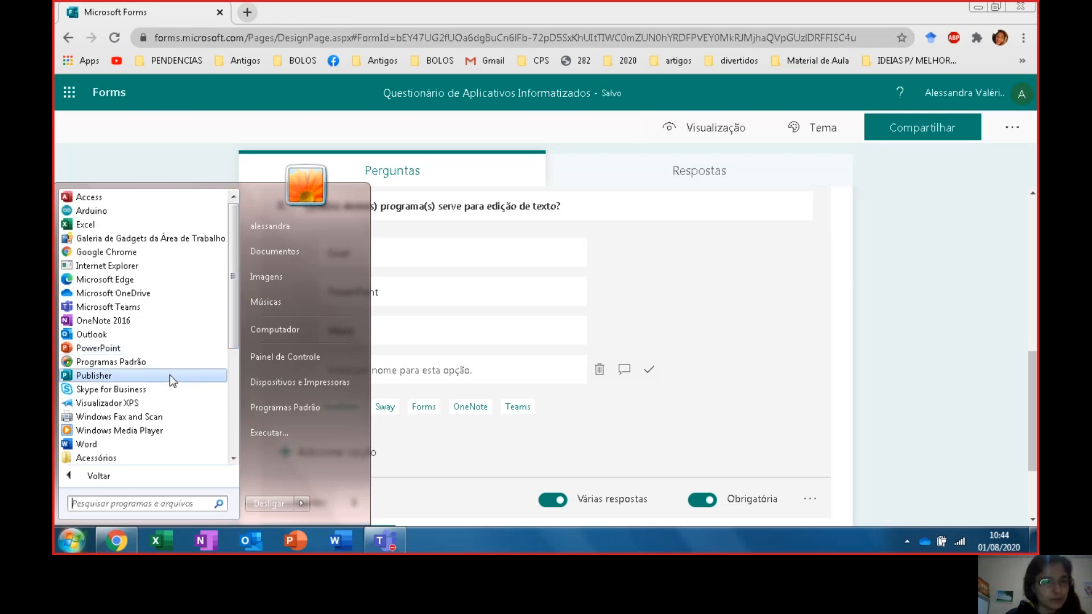
{"action": "left_click_drag", "start_coordinate": [233, 302], "coordinate": [227, 383]}
{"action": "left_click", "coordinate": [165, 293]}
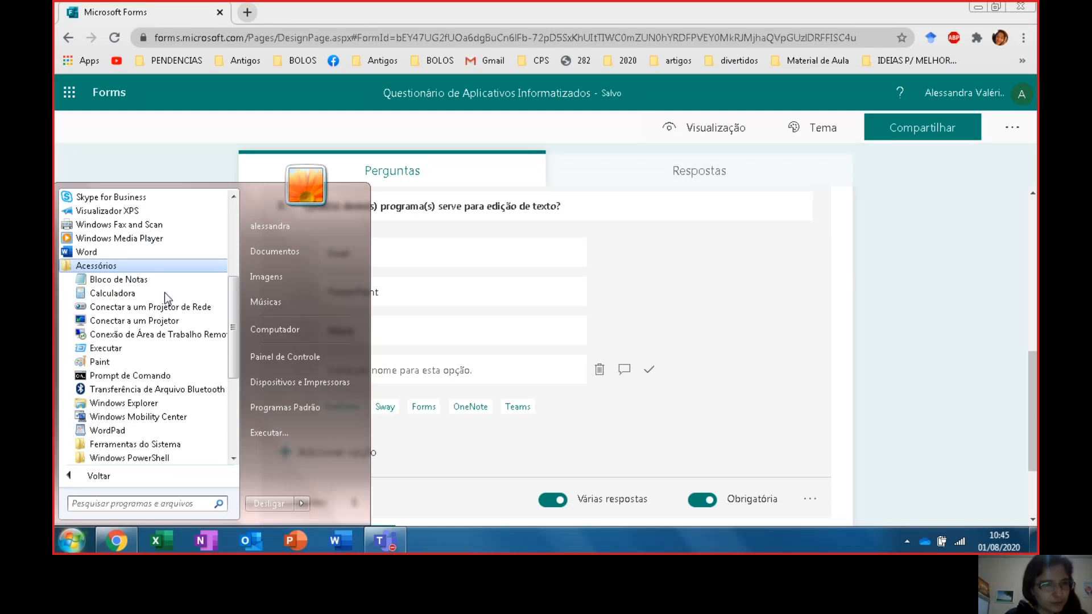
{"action": "left_click", "coordinate": [906, 341]}
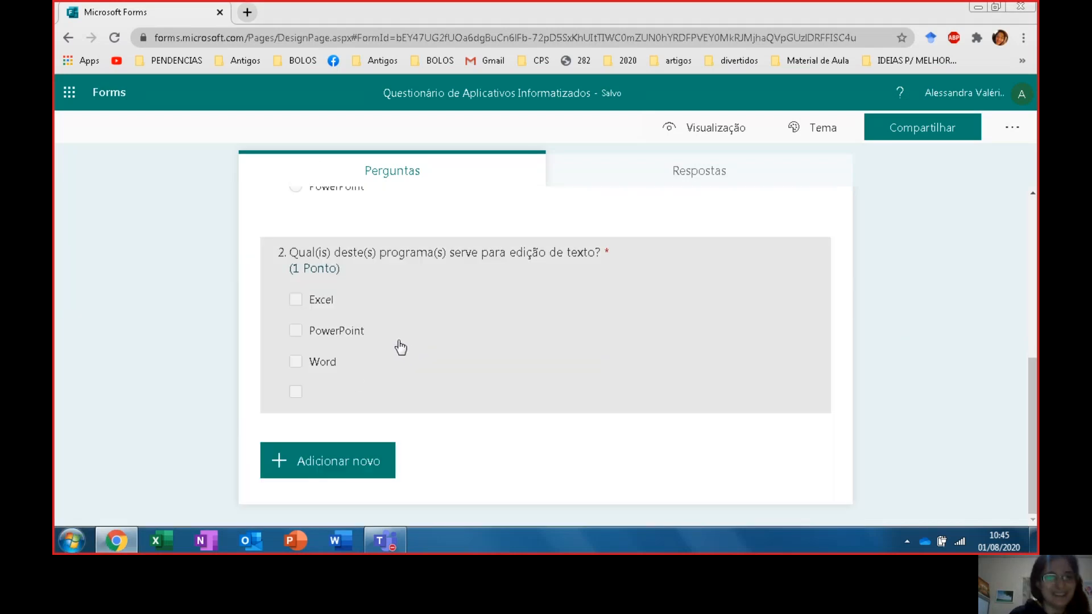
Name the text-editing question's empty fourth option "WordPad".
{"action": "left_click", "coordinate": [345, 397]}
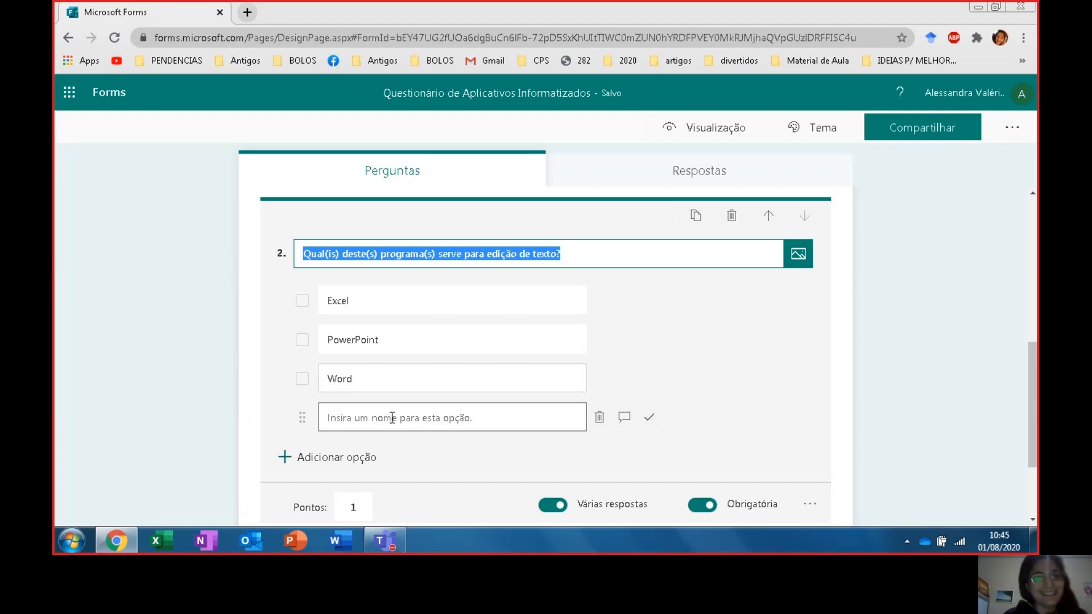
{"action": "left_click", "coordinate": [356, 410]}
{"action": "type", "text": "WordPad"}
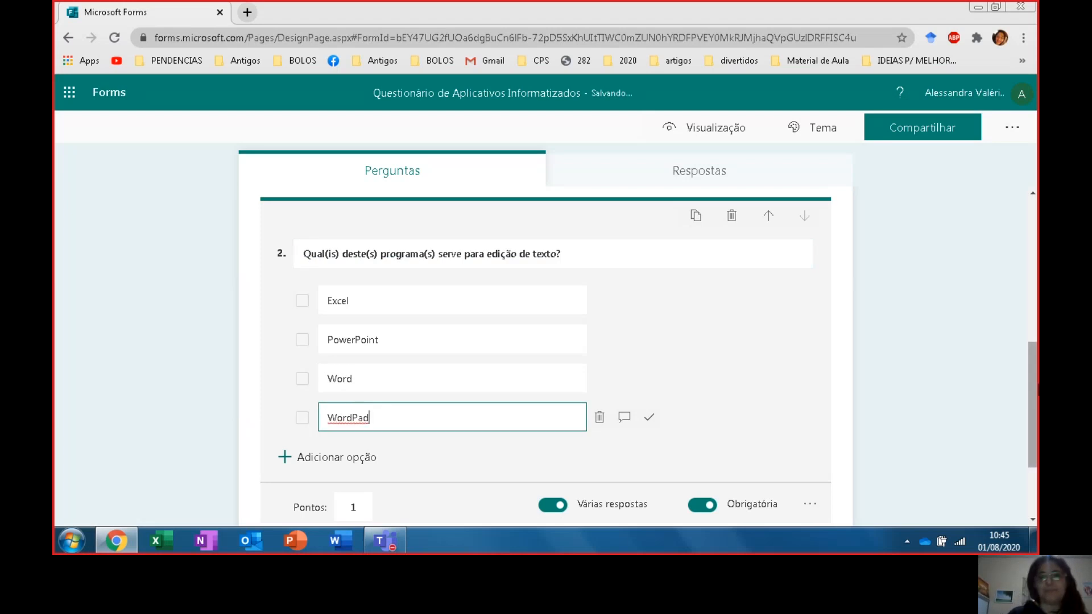
{"action": "left_click", "coordinate": [1032, 385]}
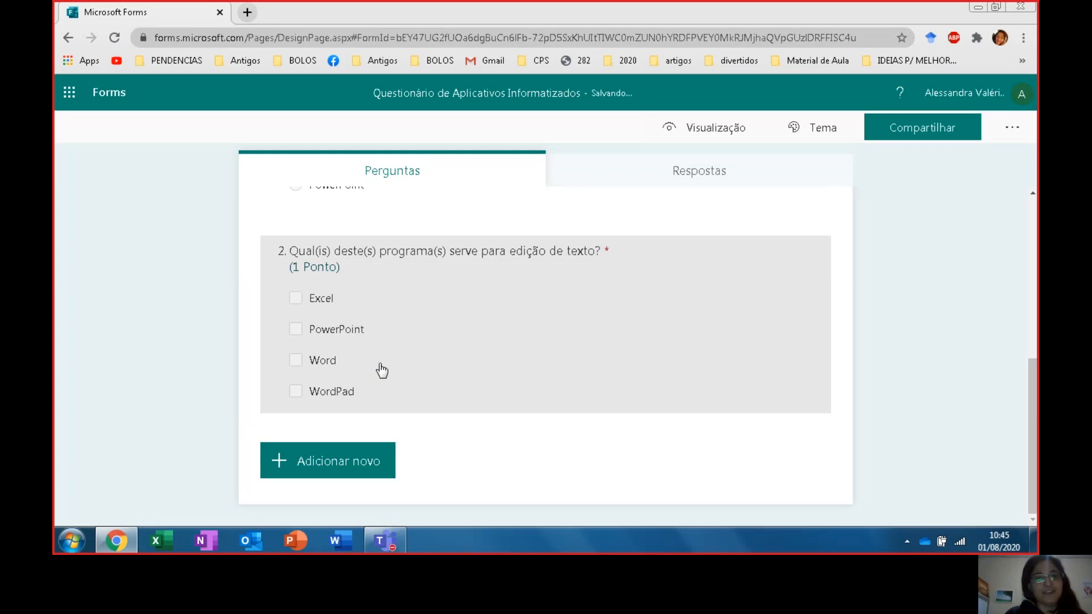
Mark both "Word" and "WordPad" as correct answers to the text-editing question.
{"action": "left_click", "coordinate": [414, 349]}
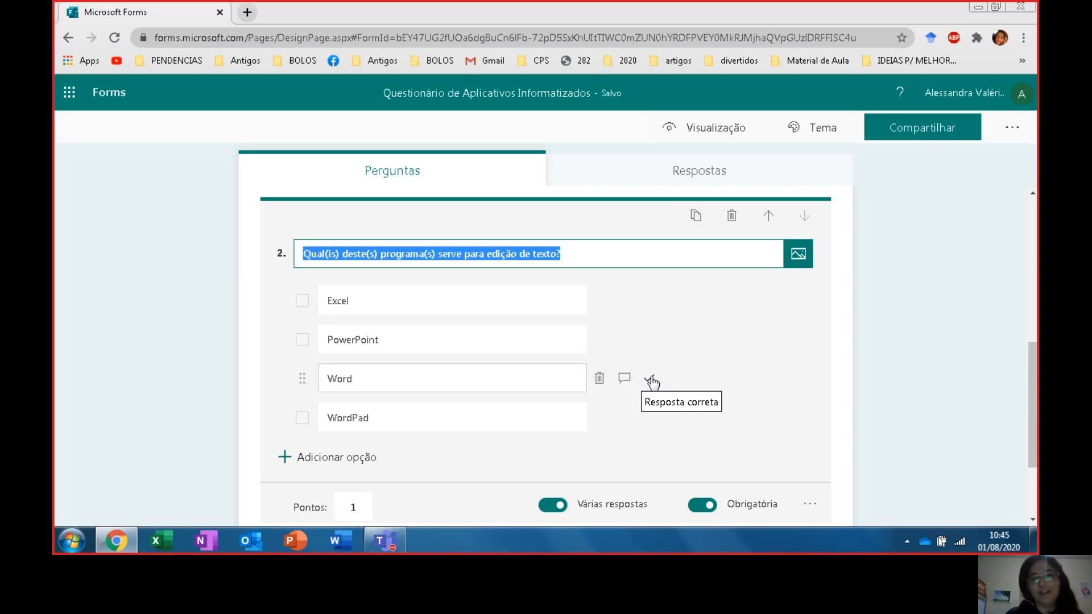
{"action": "left_click", "coordinate": [649, 378]}
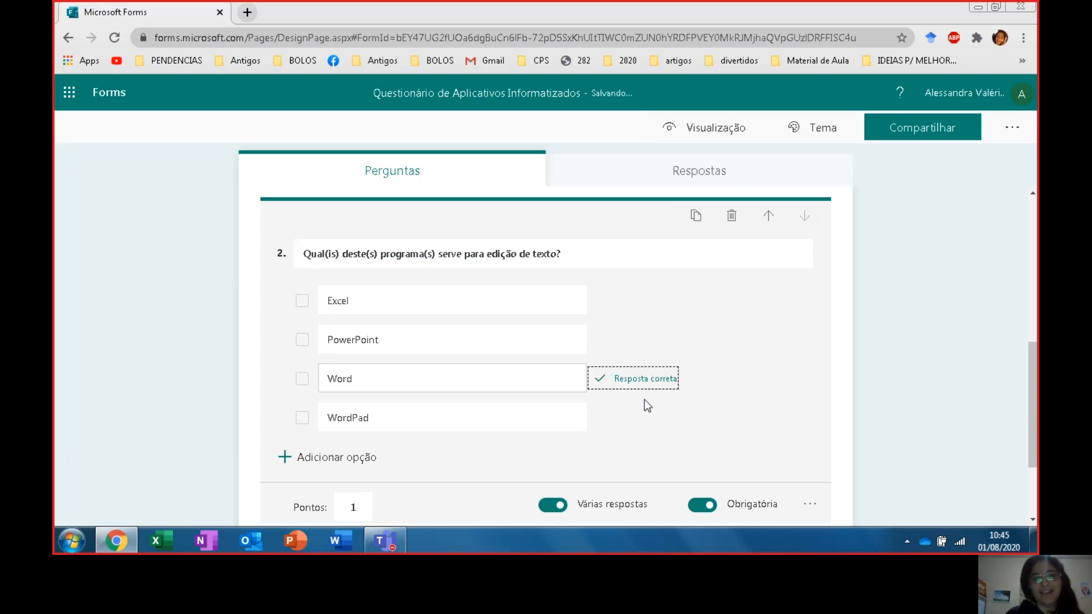
{"action": "left_click", "coordinate": [649, 418]}
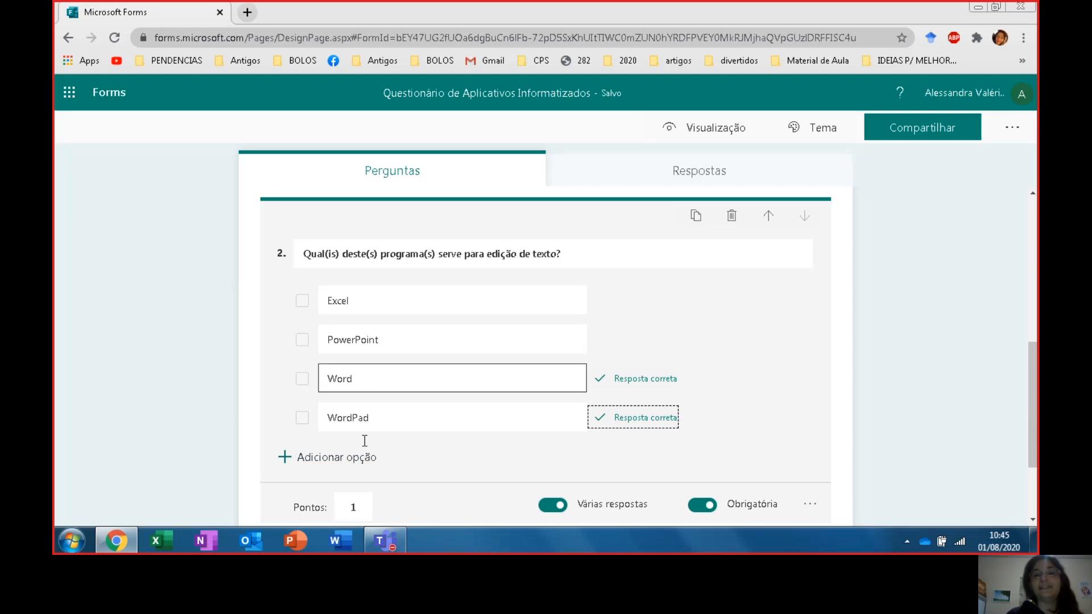
{"action": "left_click", "coordinate": [1028, 402]}
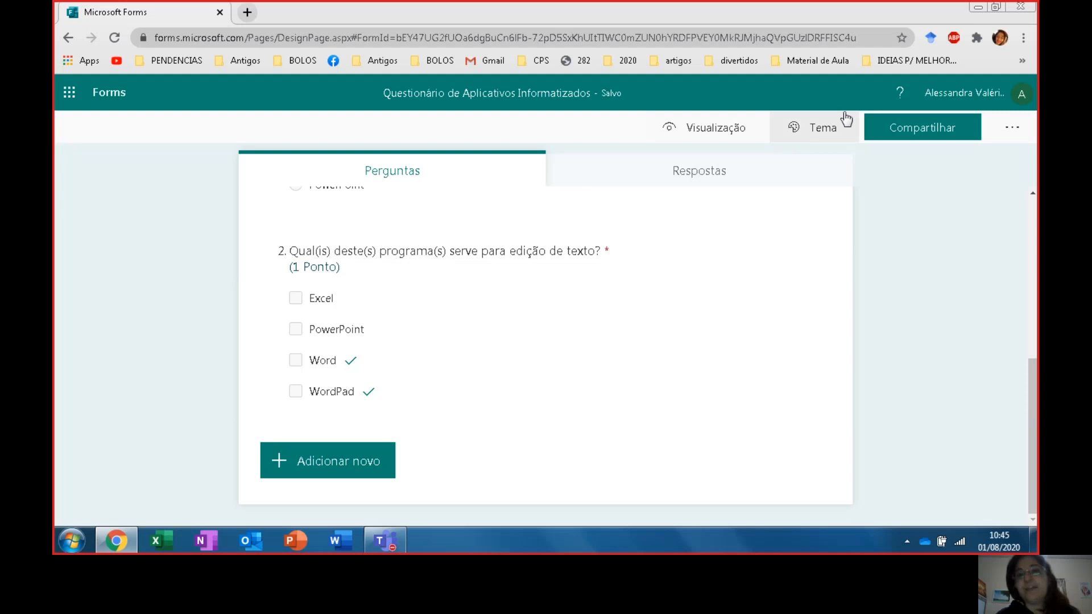
Apply the blue illustrated desk-and-hands theme to the form.
{"action": "left_click", "coordinate": [819, 134]}
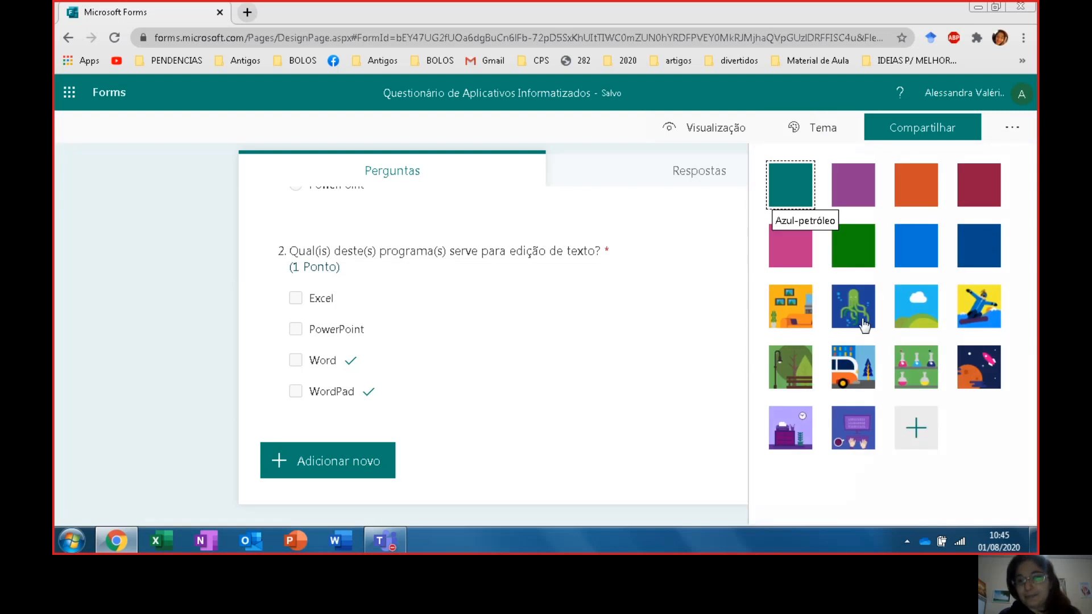
{"action": "left_click", "coordinate": [865, 430]}
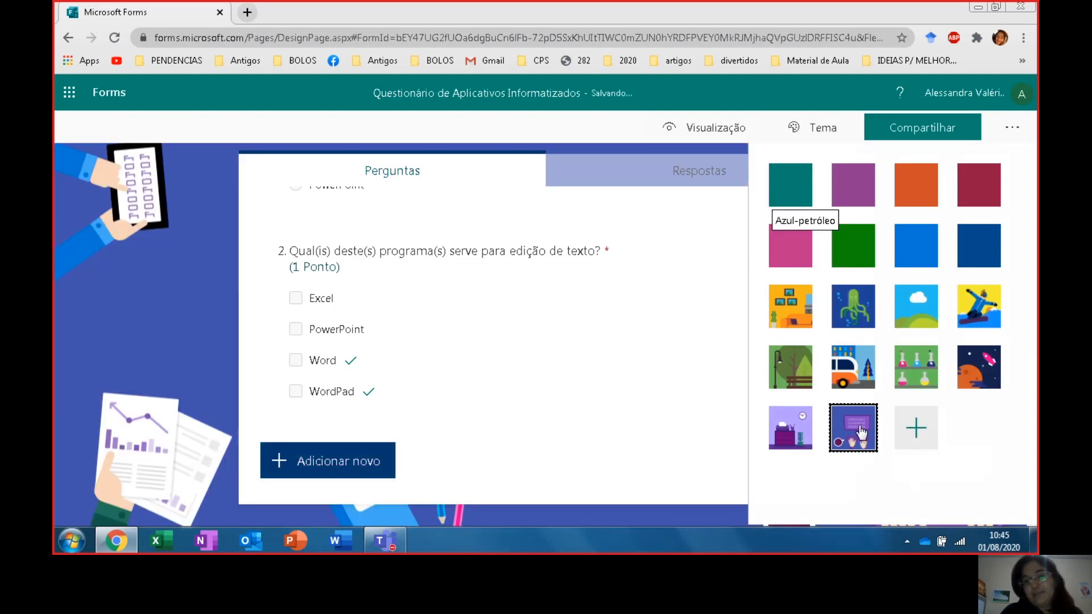
{"action": "left_click", "coordinate": [916, 430]}
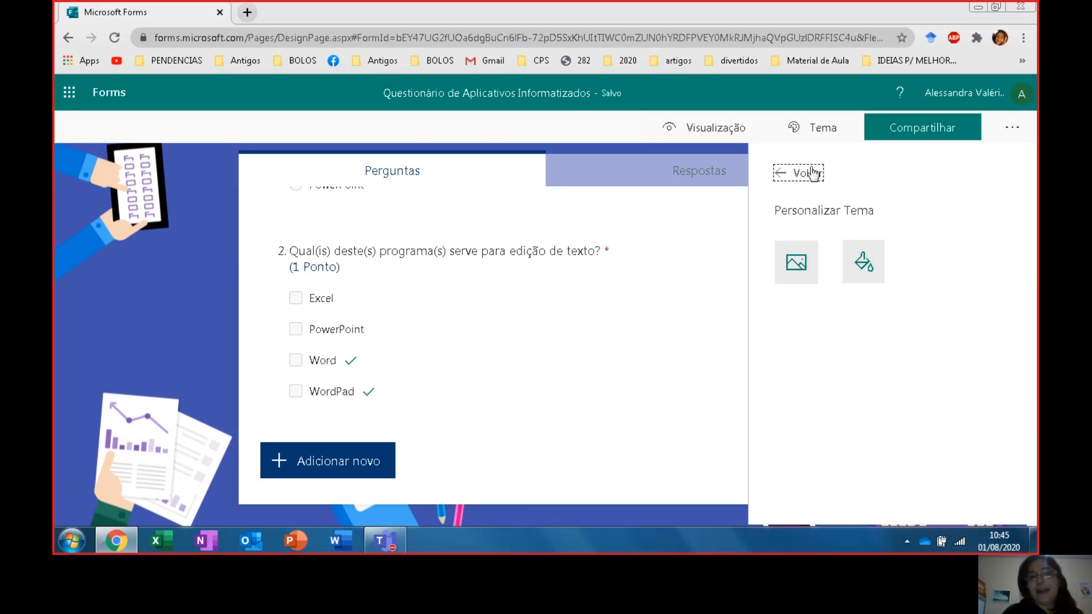
{"action": "left_click", "coordinate": [806, 176]}
Create a custom theme by searching Bing images for "computador" and adding the desktop computer picture with the tower beside the monitor.
{"action": "left_click", "coordinate": [920, 424]}
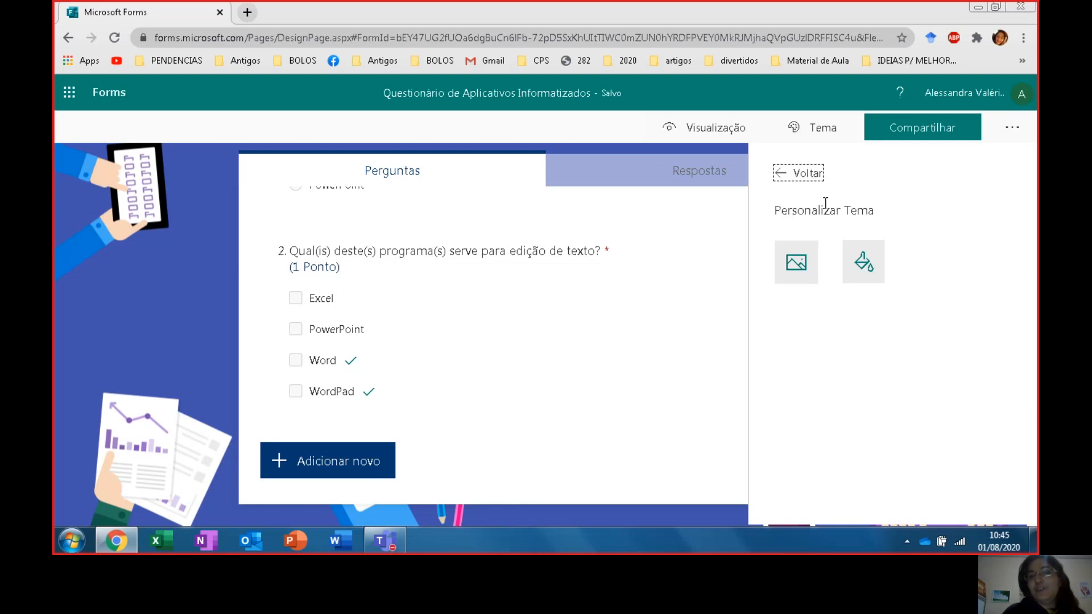
{"action": "left_click", "coordinate": [796, 265]}
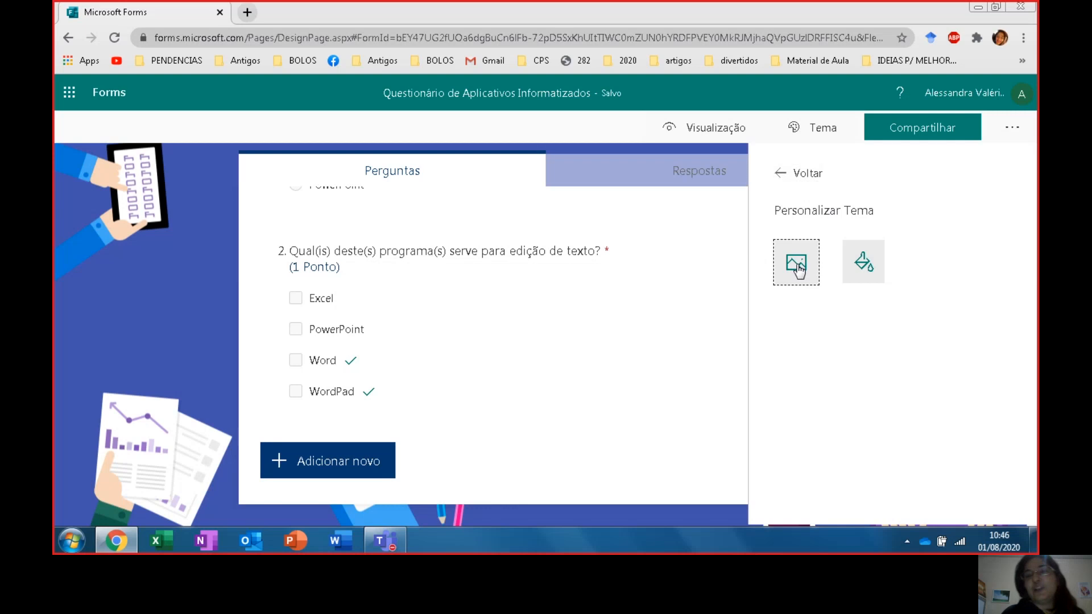
{"action": "left_click", "coordinate": [796, 228]}
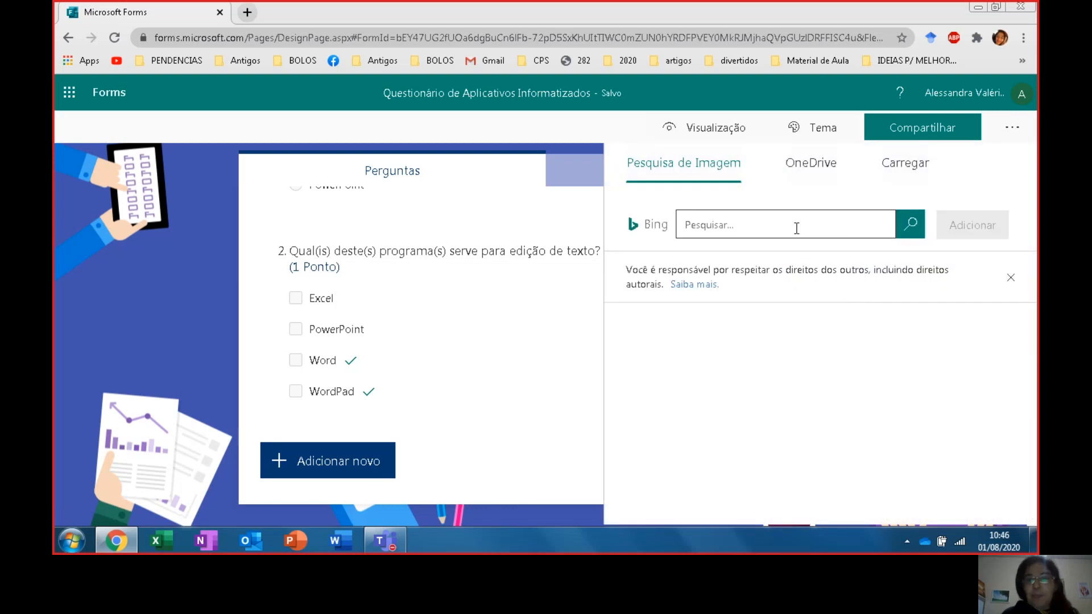
{"action": "type", "text": "computador"}
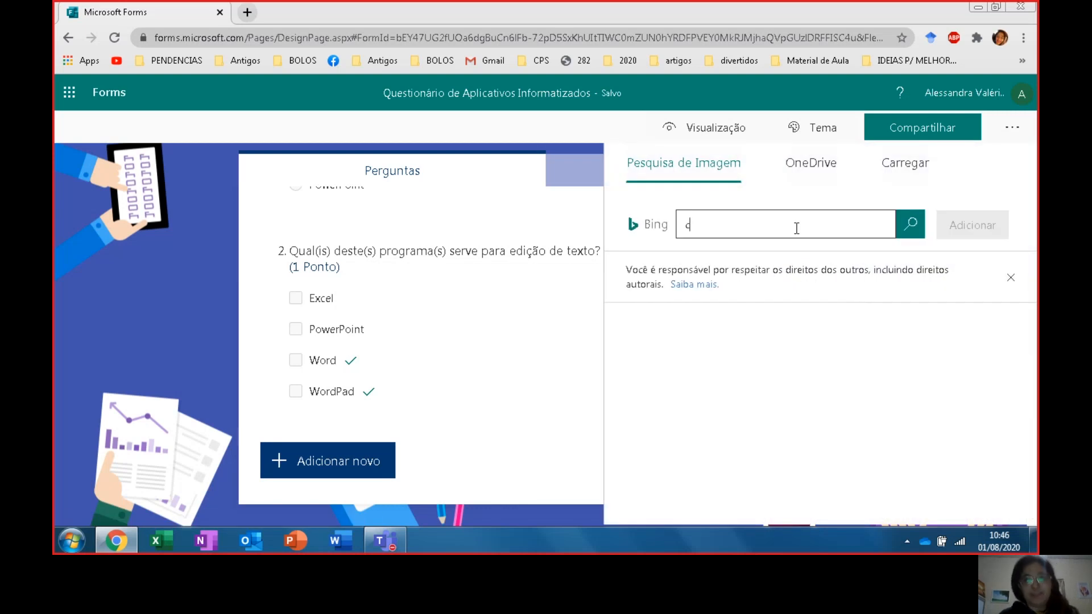
{"action": "key", "text": "Return"}
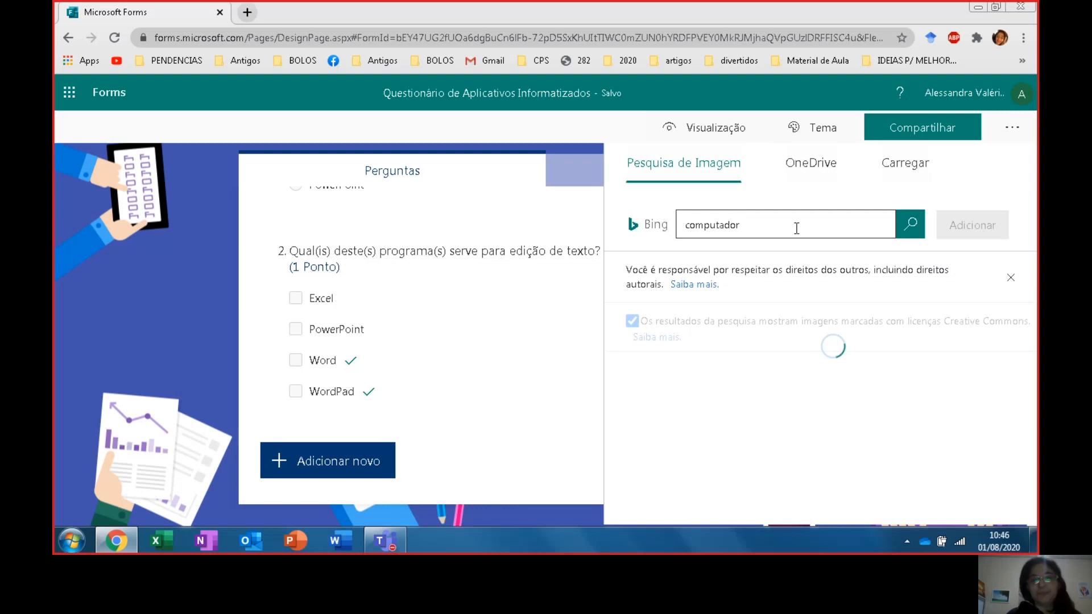
{"action": "left_click", "coordinate": [696, 426]}
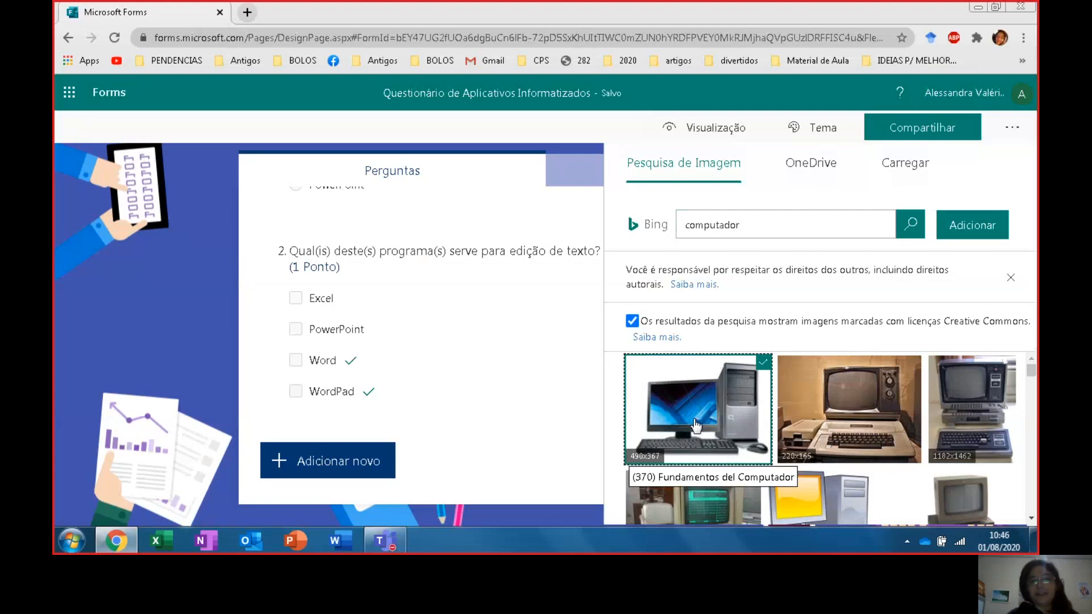
{"action": "left_click", "coordinate": [961, 226]}
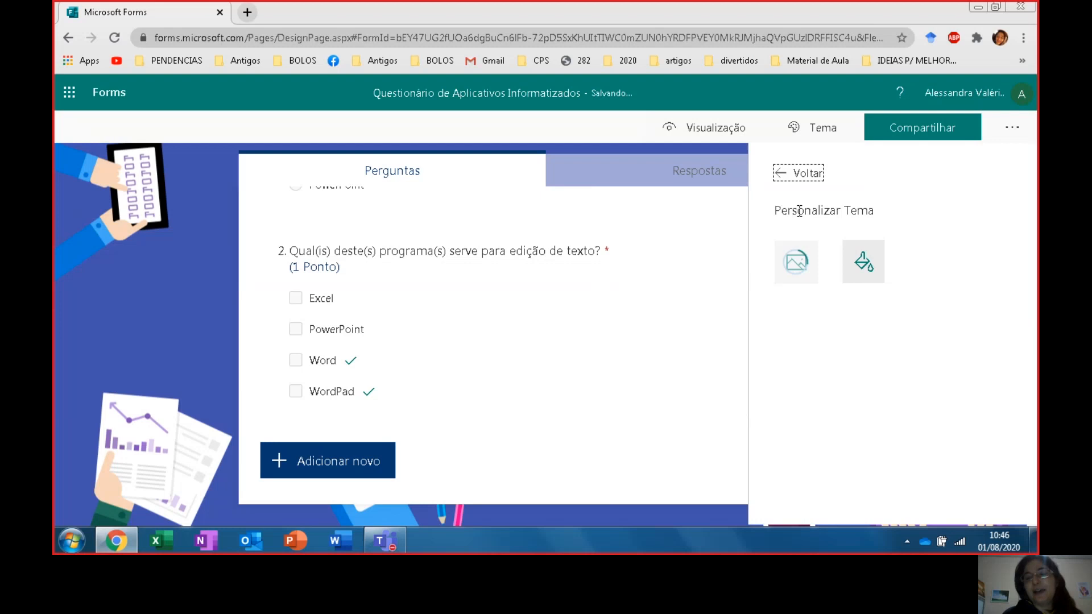
Apply the custom computer-picture theme to the form and close the theme choices.
{"action": "left_click", "coordinate": [793, 174]}
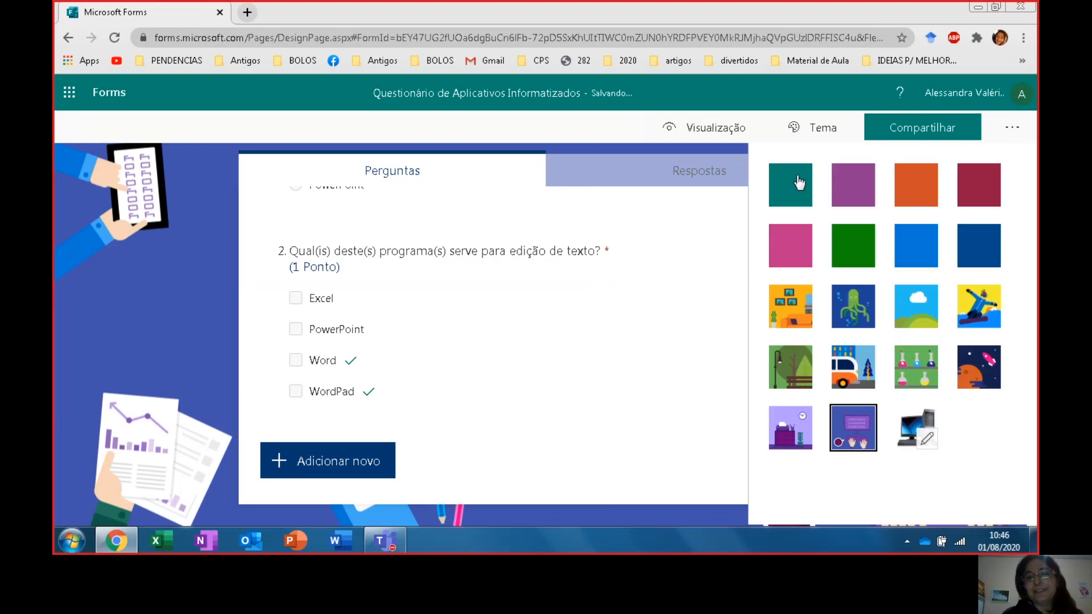
{"action": "left_click", "coordinate": [917, 425]}
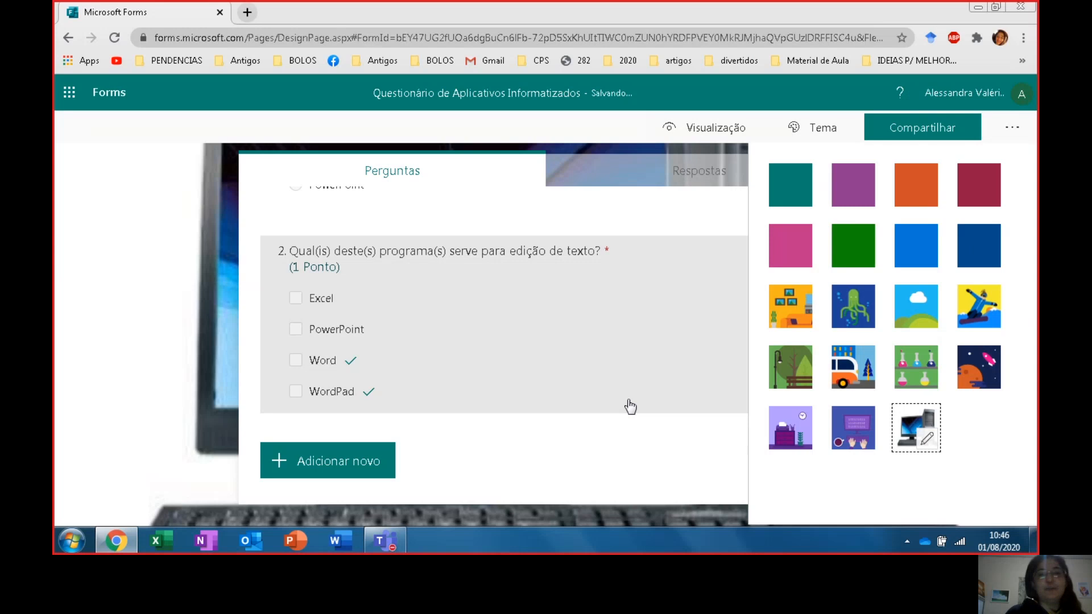
{"action": "left_click", "coordinate": [86, 233]}
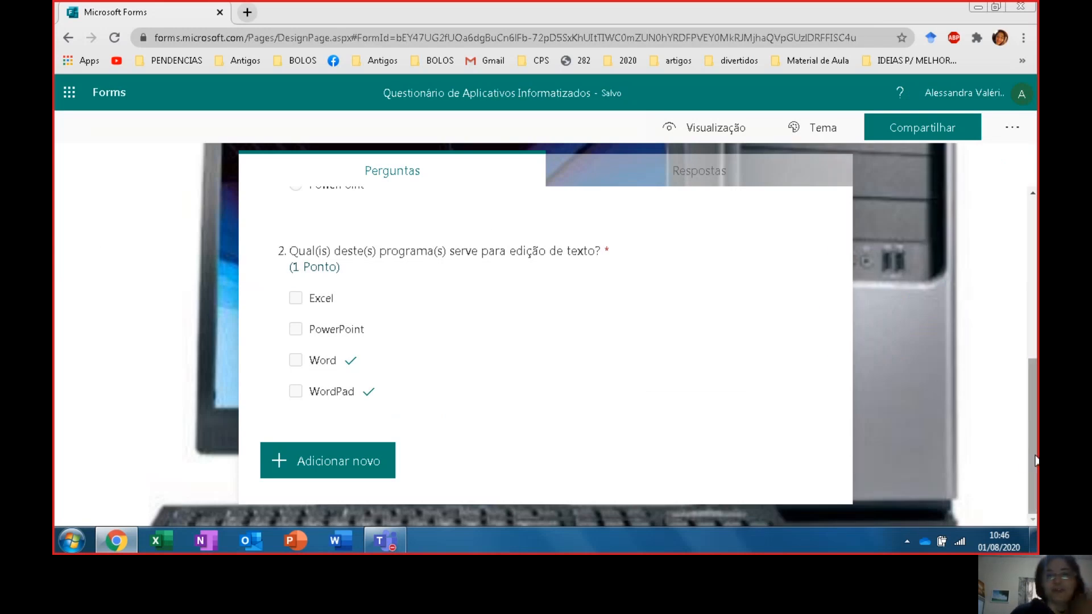
Check the questions and the form's saved status, and close the form to return to Microsoft Teams.
{"action": "scroll", "coordinate": [1033, 455], "scroll_direction": "up", "scroll_amount": 5}
{"action": "scroll", "coordinate": [1032, 446], "scroll_direction": "down", "scroll_amount": 4}
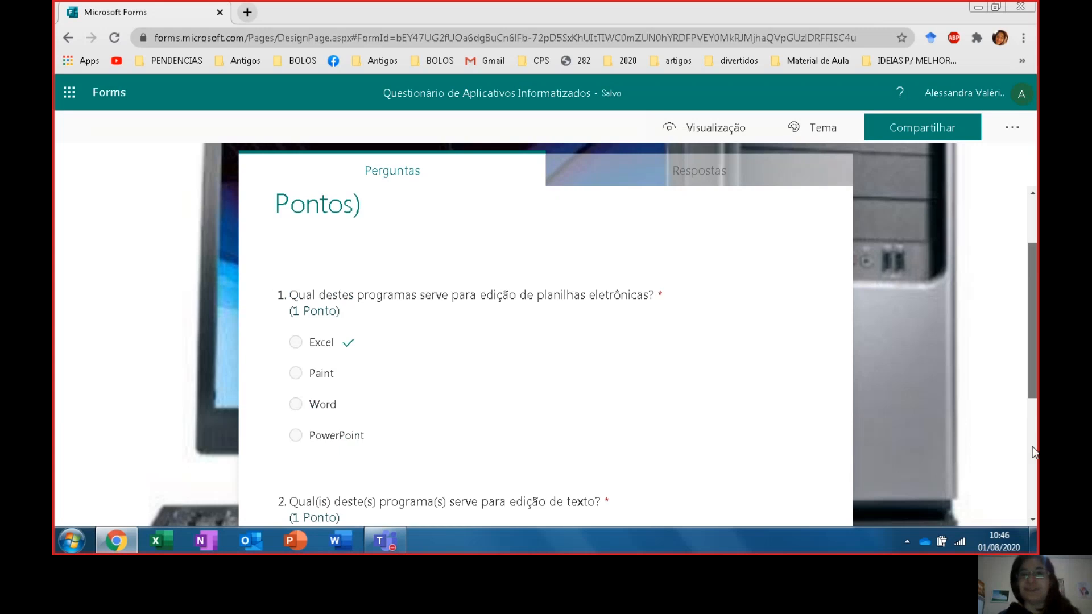
{"action": "double_click", "coordinate": [615, 91]}
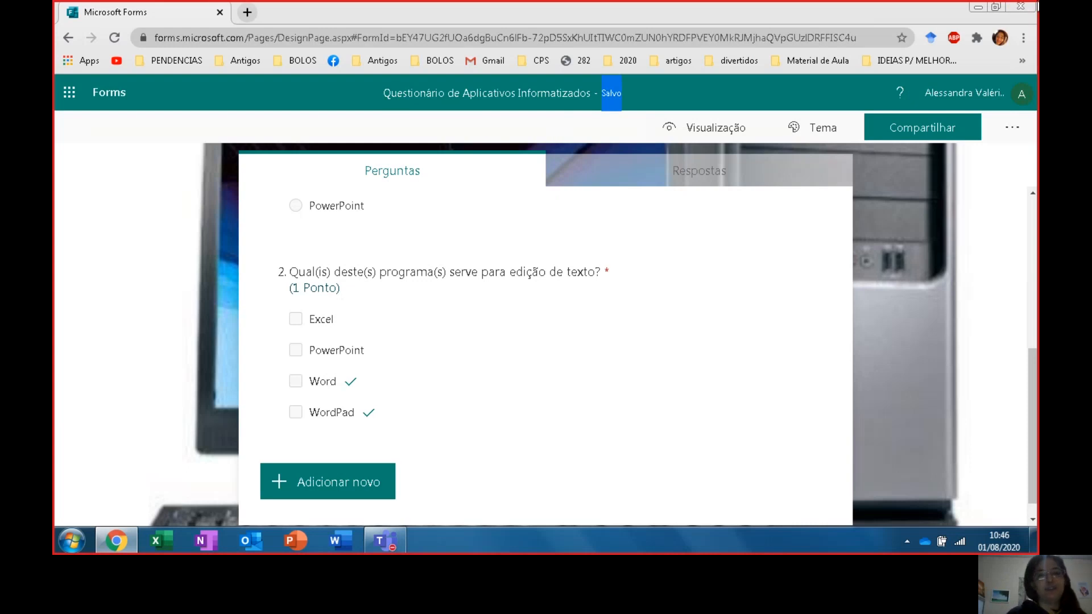
{"action": "left_click", "coordinate": [1023, 6]}
Open the assignments (Tarefas) area of the Geral channel and go past its welcome page.
{"action": "left_click", "coordinate": [739, 92]}
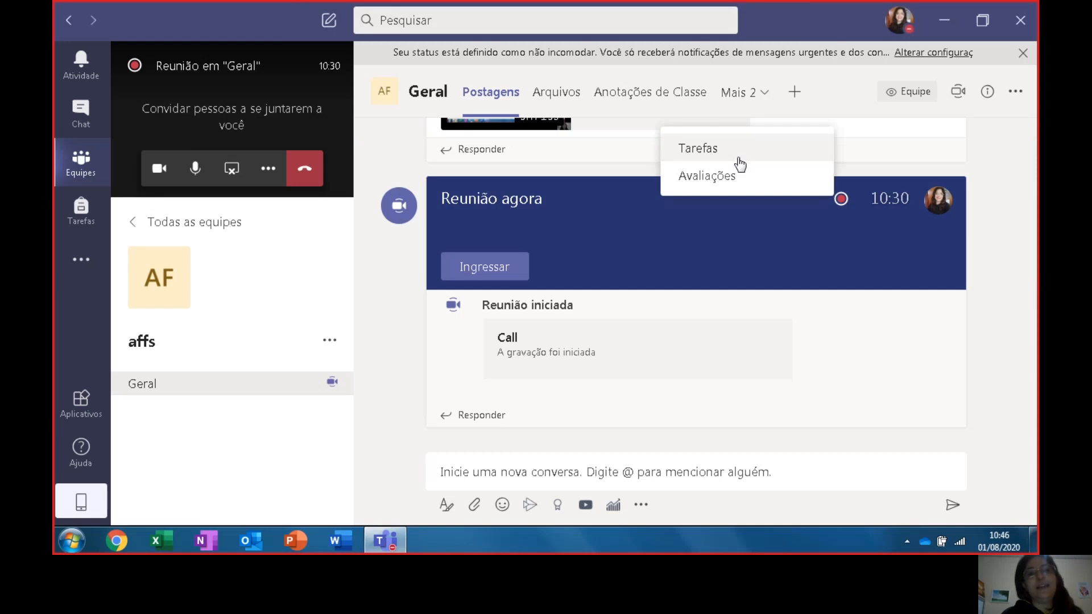
{"action": "left_click", "coordinate": [736, 156]}
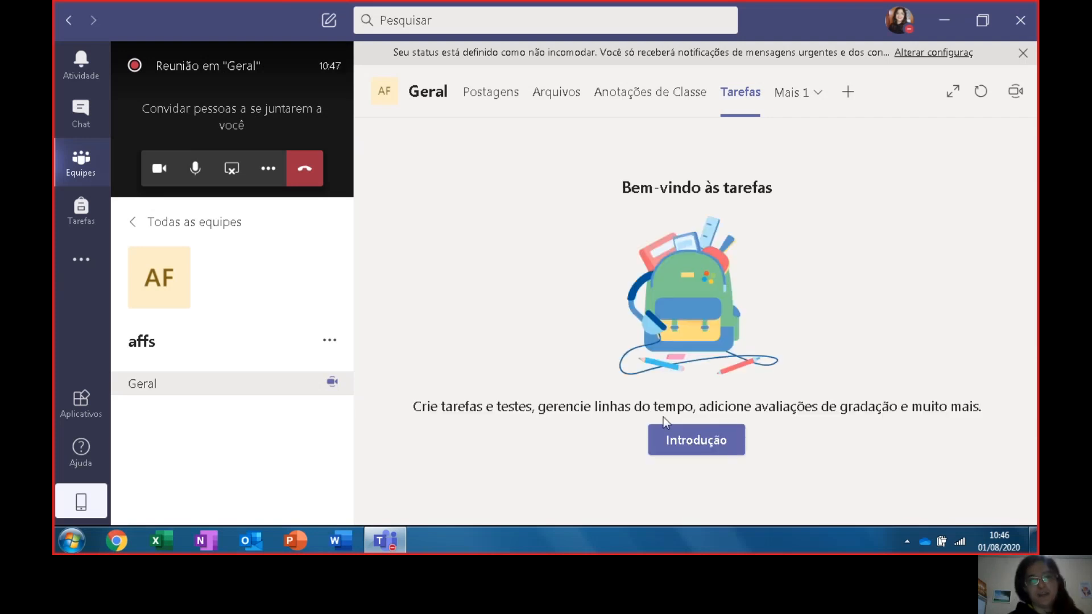
{"action": "left_click", "coordinate": [665, 439]}
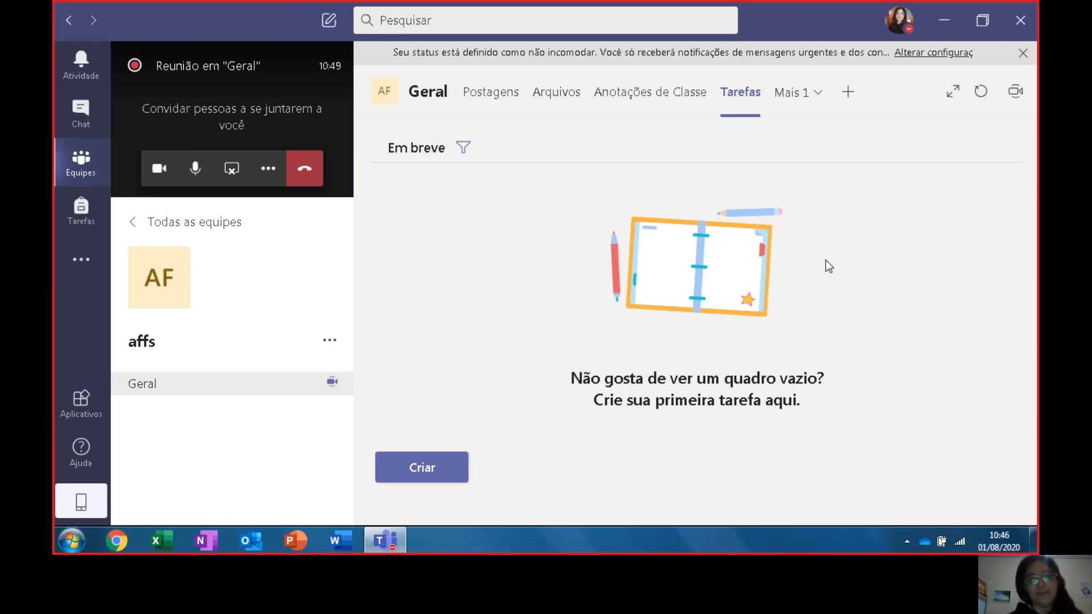
Create a quiz assignment (Questionário) from the existing form "Questionário de Aplicativos Informatizados".
{"action": "left_click", "coordinate": [437, 475]}
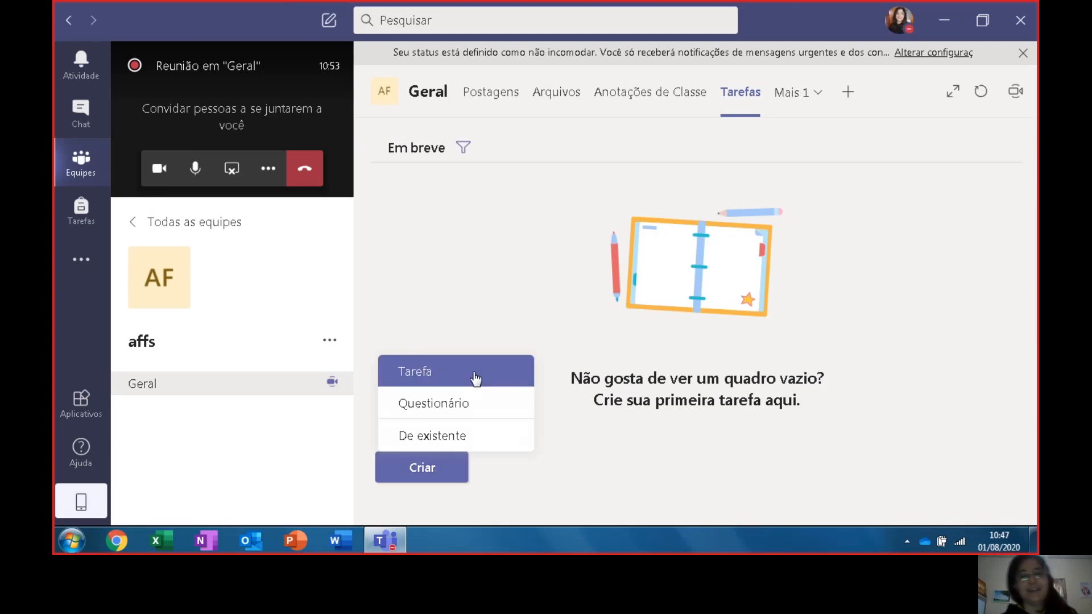
{"action": "left_click", "coordinate": [455, 404]}
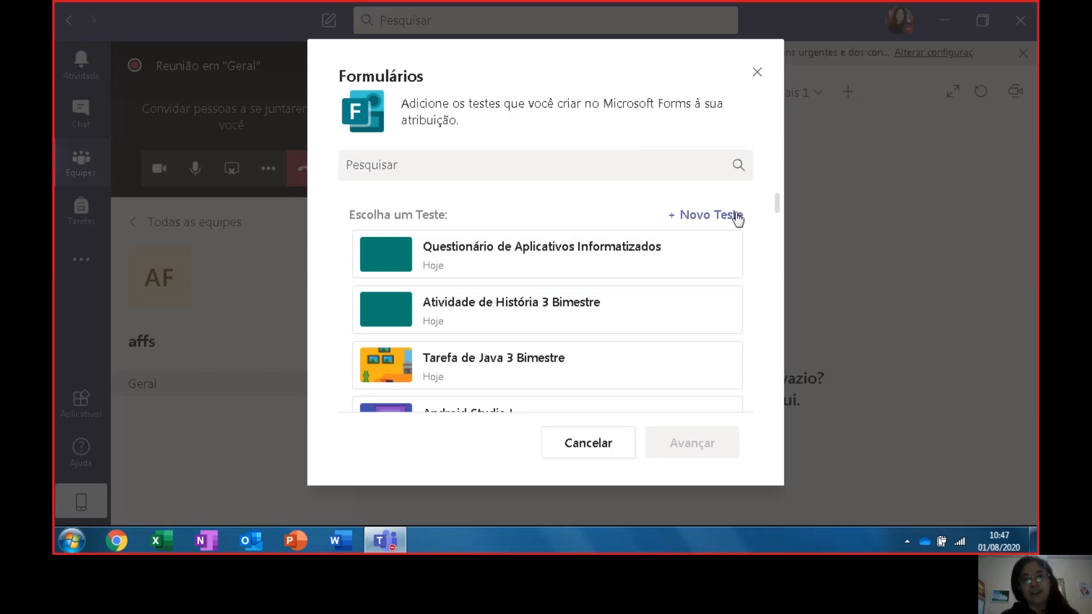
{"action": "mouse_move", "coordinate": [781, 204]}
{"action": "left_mouse_down"}
{"action": "mouse_move", "coordinate": [762, 404]}
{"action": "mouse_move", "coordinate": [784, 185]}
{"action": "left_mouse_up"}
{"action": "left_click", "coordinate": [588, 261]}
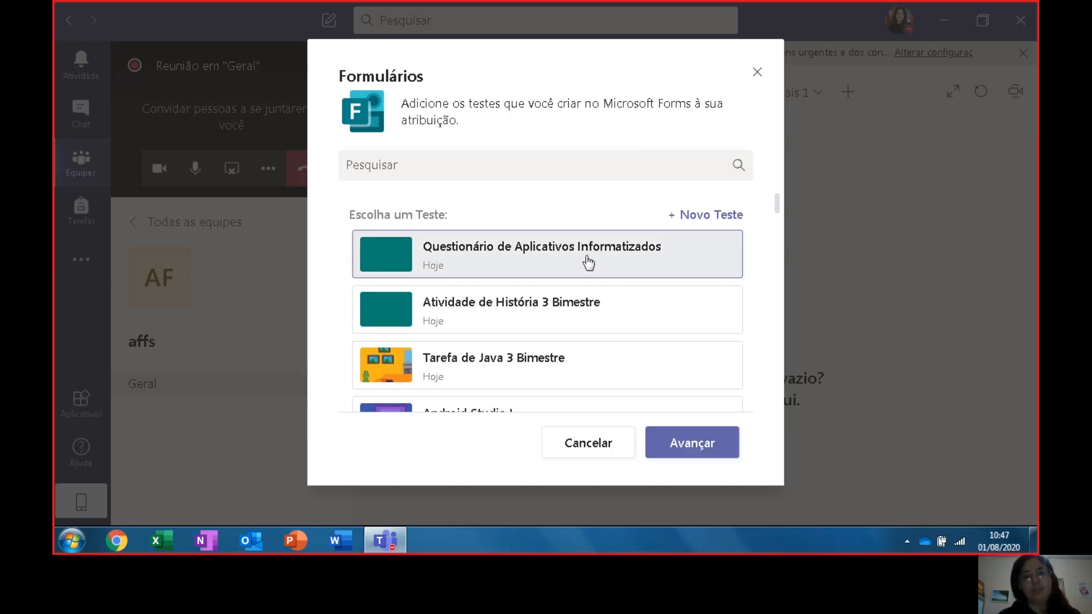
{"action": "left_click", "coordinate": [674, 452]}
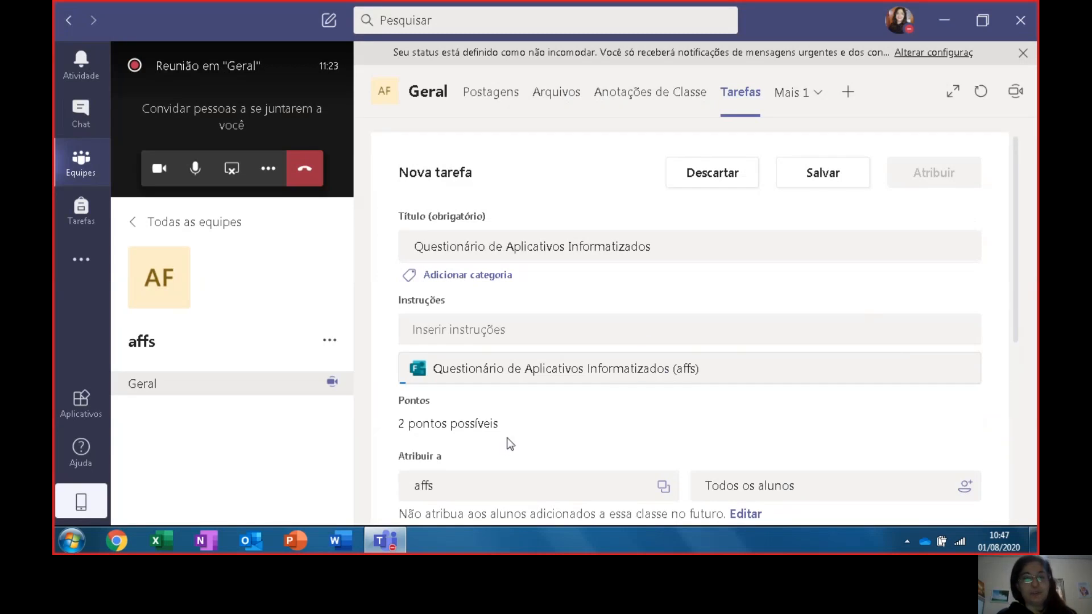
Save the new assignment "Questionário de Aplicativos Informatizados" as a draft without assigning it.
{"action": "left_click", "coordinate": [818, 183]}
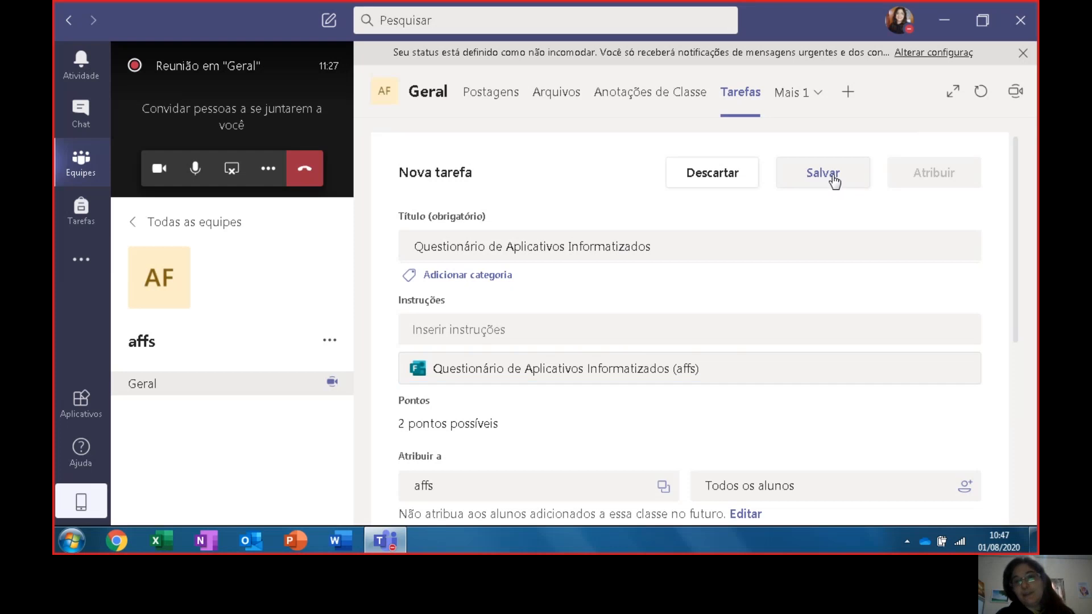
{"action": "left_click", "coordinate": [831, 177]}
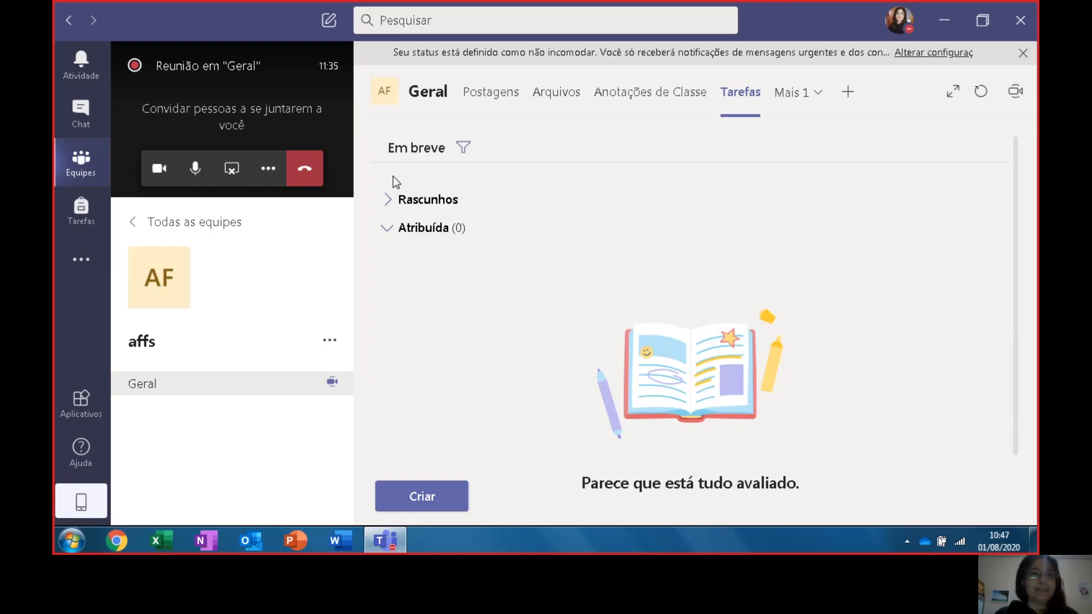
Open the assignments (Tarefas) area of the Geral channel in the "036-2A PAM I GB ETIM" team.
{"action": "left_click", "coordinate": [81, 176]}
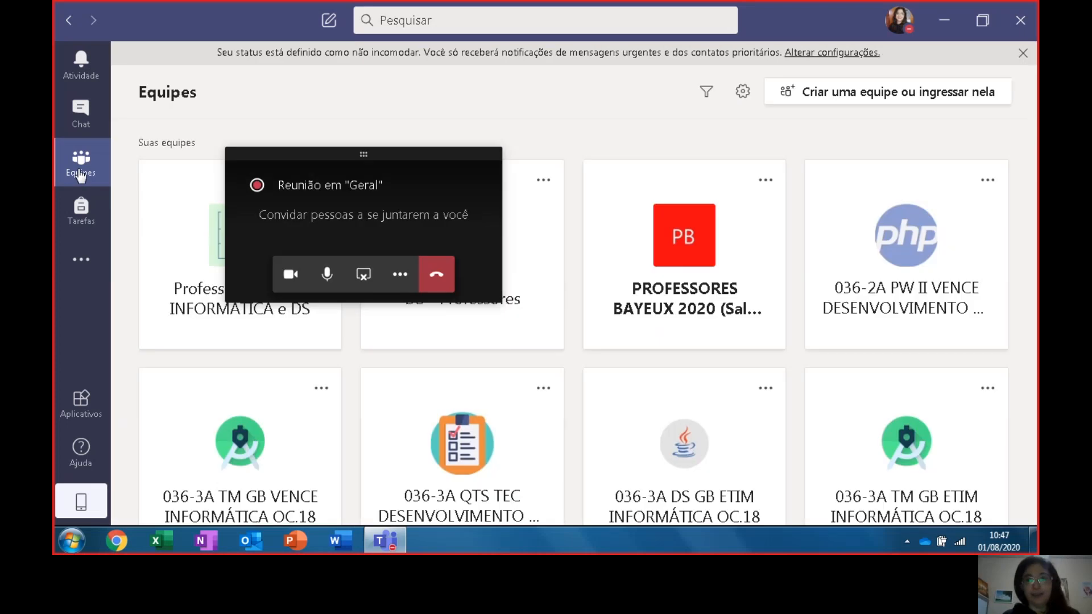
{"action": "scroll", "coordinate": [1012, 216], "scroll_direction": "down", "scroll_amount": 2}
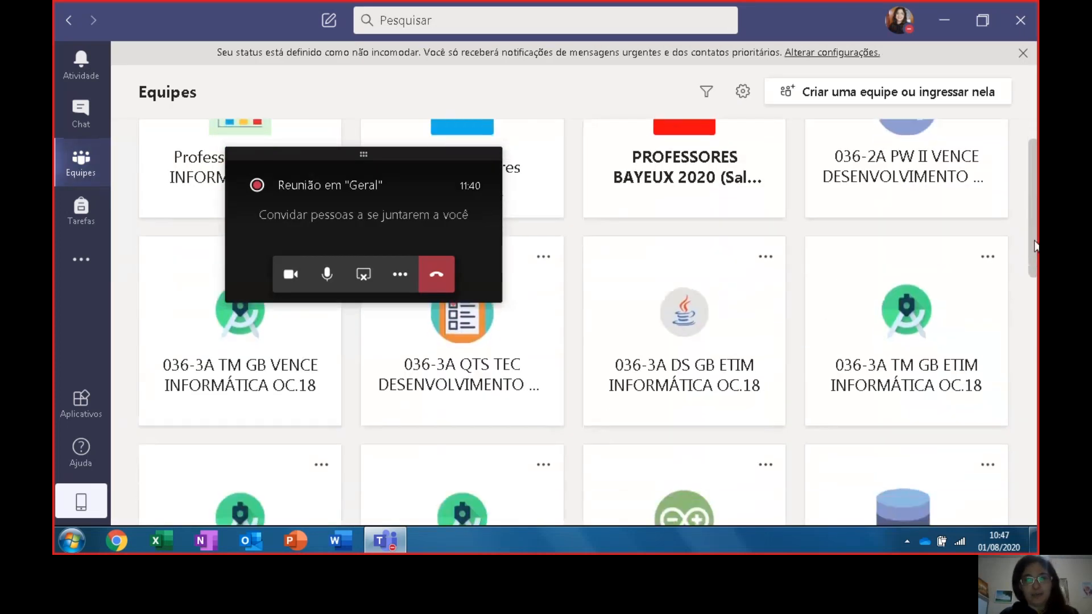
{"action": "left_click_drag", "start_coordinate": [1035, 245], "coordinate": [1036, 297]}
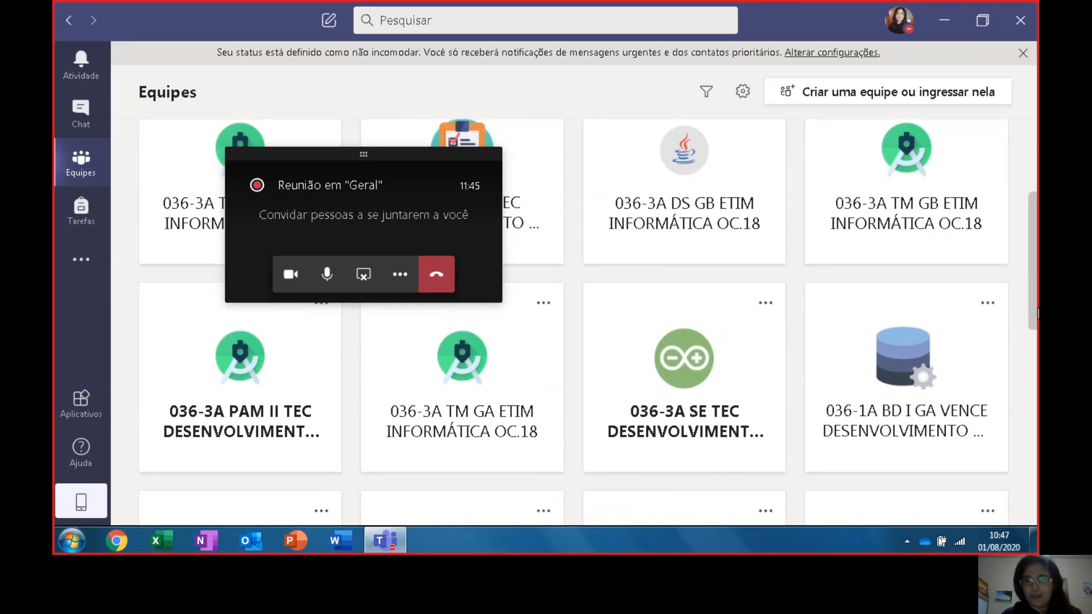
{"action": "scroll", "coordinate": [1036, 313], "scroll_direction": "down", "scroll_amount": 3}
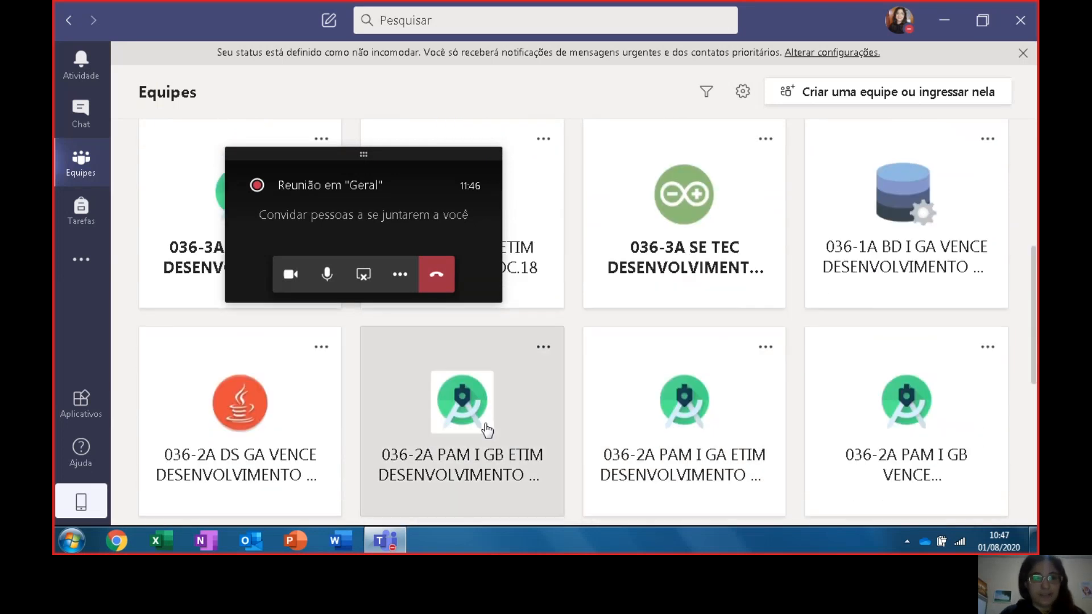
{"action": "left_click", "coordinate": [486, 428]}
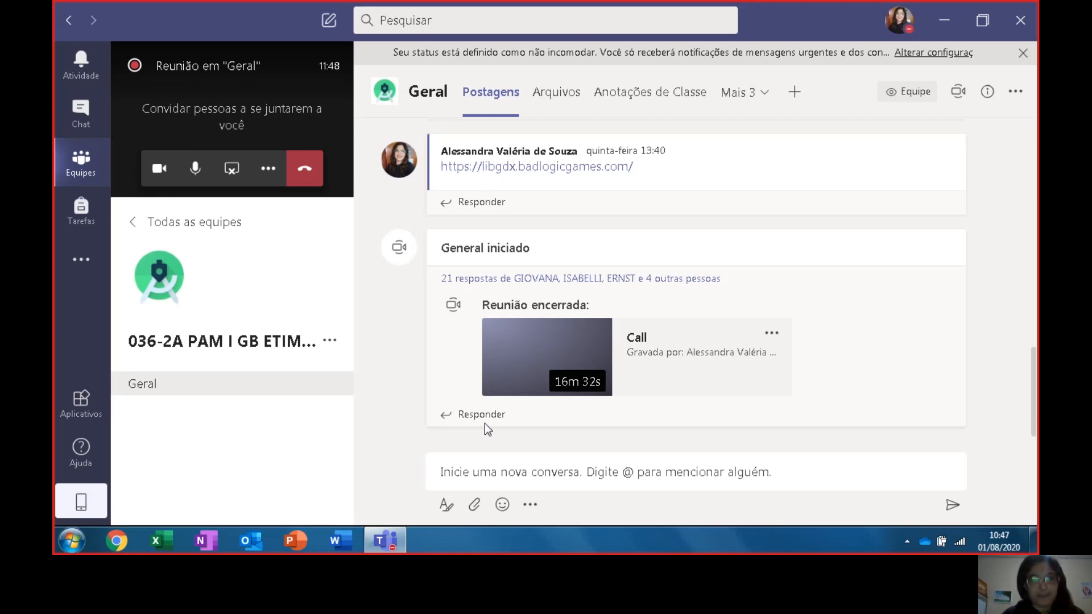
{"action": "left_click", "coordinate": [742, 110]}
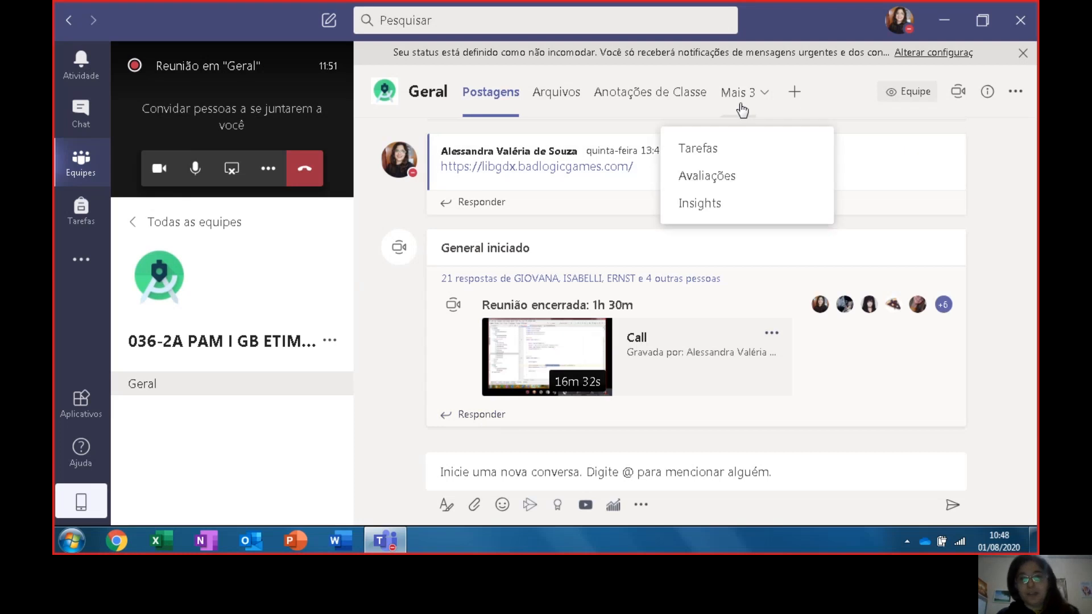
{"action": "left_click", "coordinate": [706, 151]}
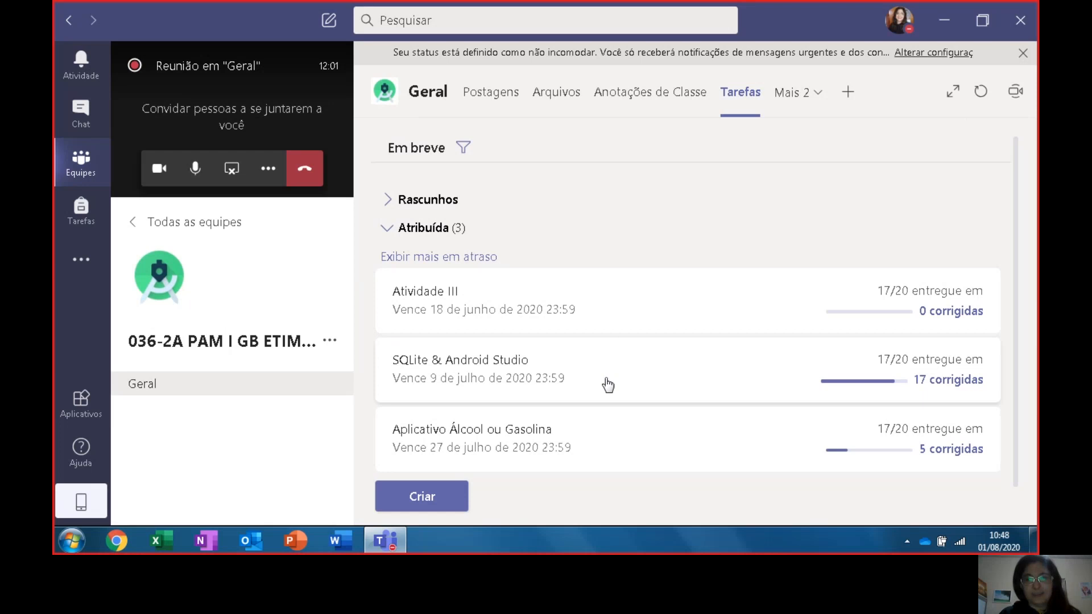
Open the "SQLite & Android Studio" assignment and show its graded (Avaliado) students.
{"action": "left_click", "coordinate": [606, 380]}
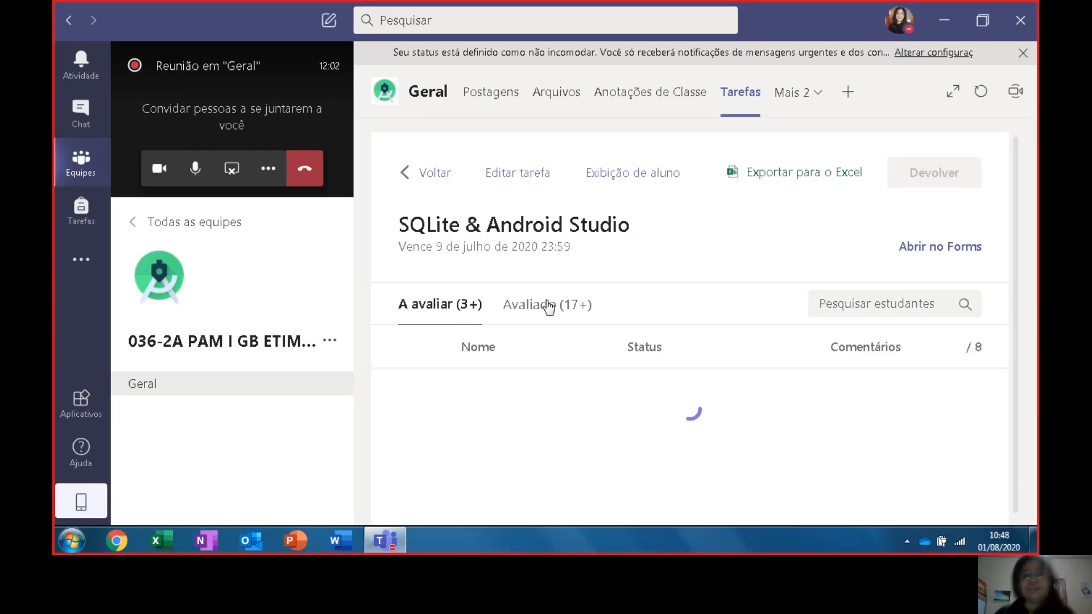
{"action": "left_click_drag", "start_coordinate": [722, 435], "coordinate": [560, 329]}
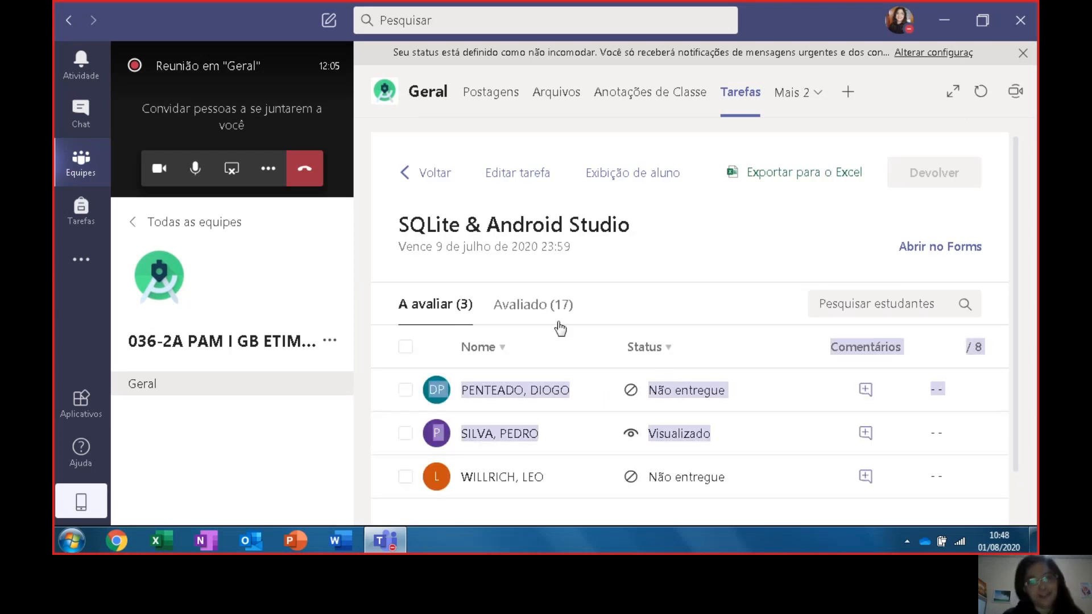
{"action": "left_click_drag", "start_coordinate": [529, 283], "coordinate": [529, 309]}
{"action": "left_click", "coordinate": [528, 307]}
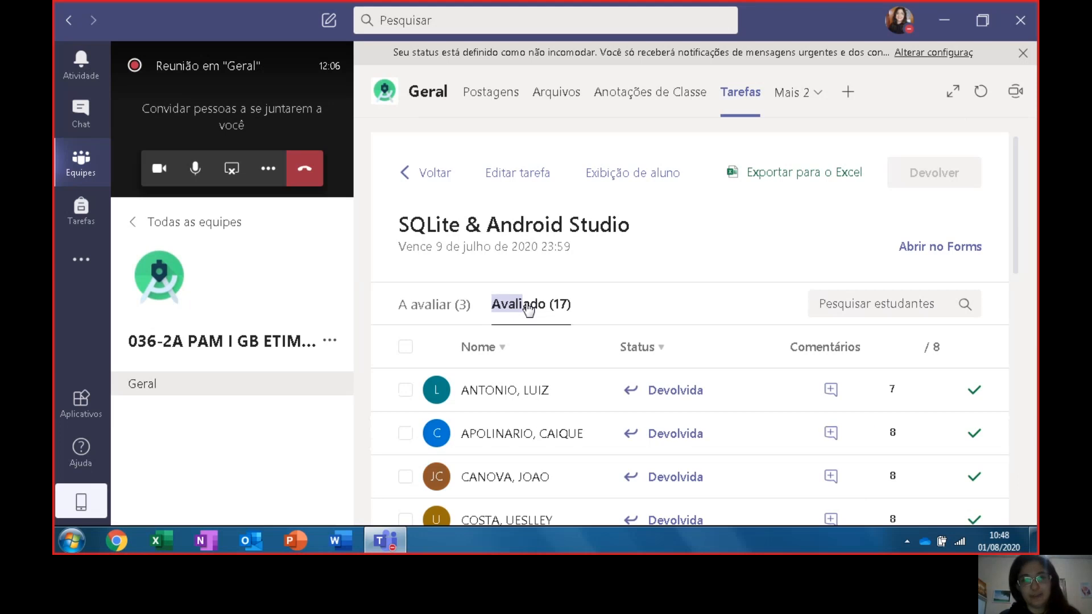
Review the first graded student's quiz answers, points per question and response options, and close the correction view.
{"action": "left_click", "coordinate": [655, 387]}
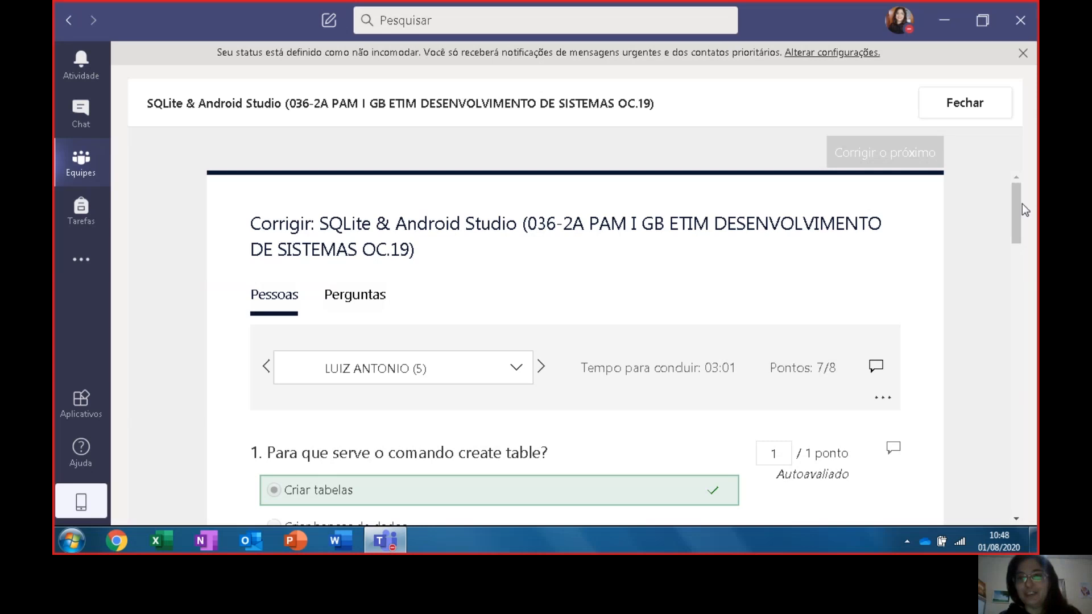
{"action": "left_click_drag", "start_coordinate": [1019, 206], "coordinate": [1020, 246]}
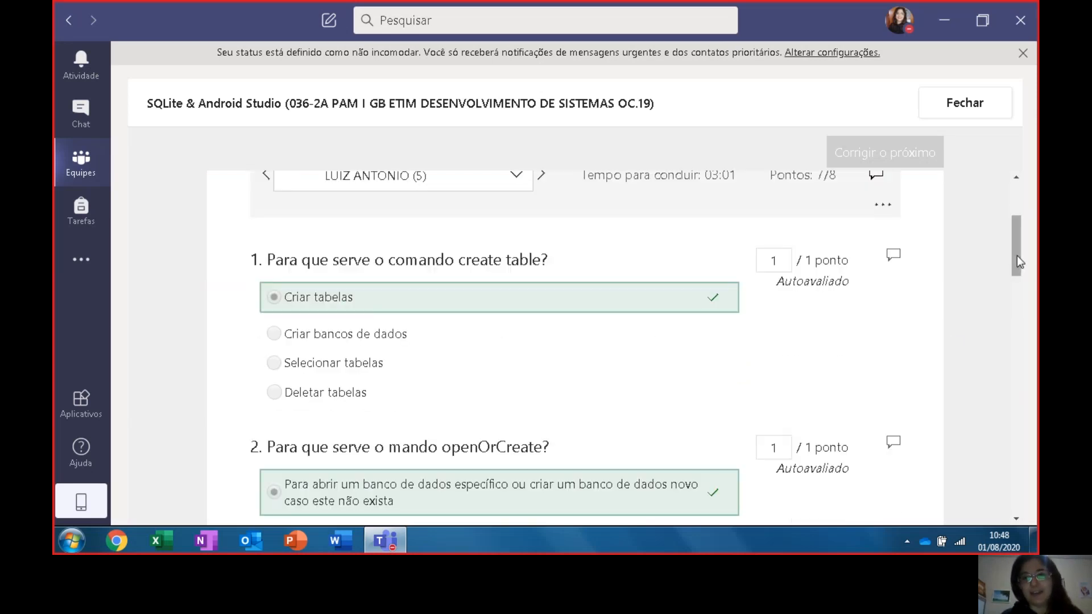
{"action": "left_click_drag", "start_coordinate": [1017, 254], "coordinate": [1019, 366]}
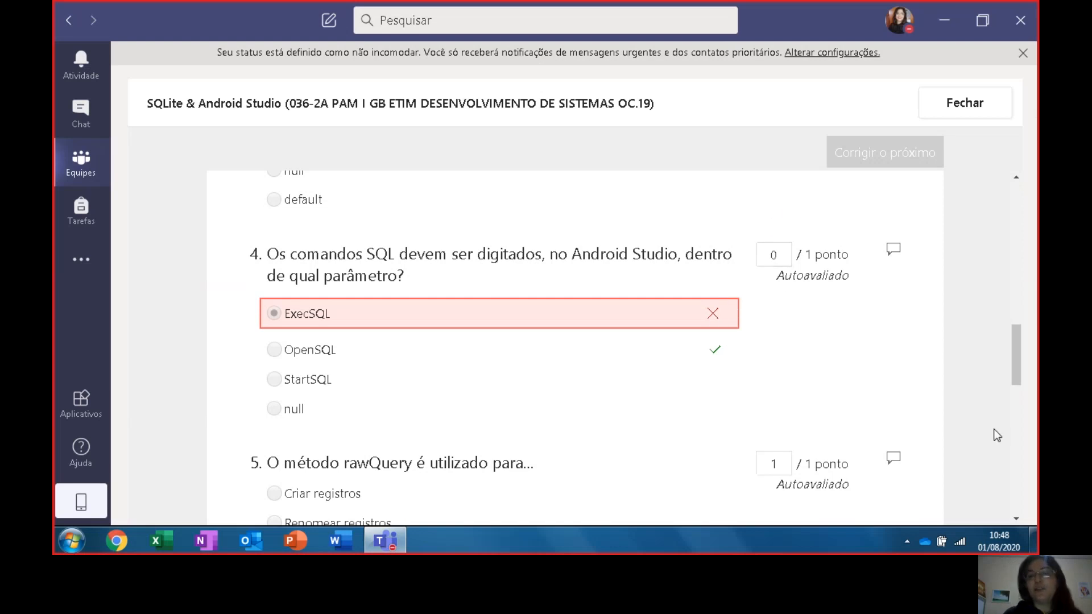
{"action": "left_click_drag", "start_coordinate": [1014, 380], "coordinate": [1016, 225]}
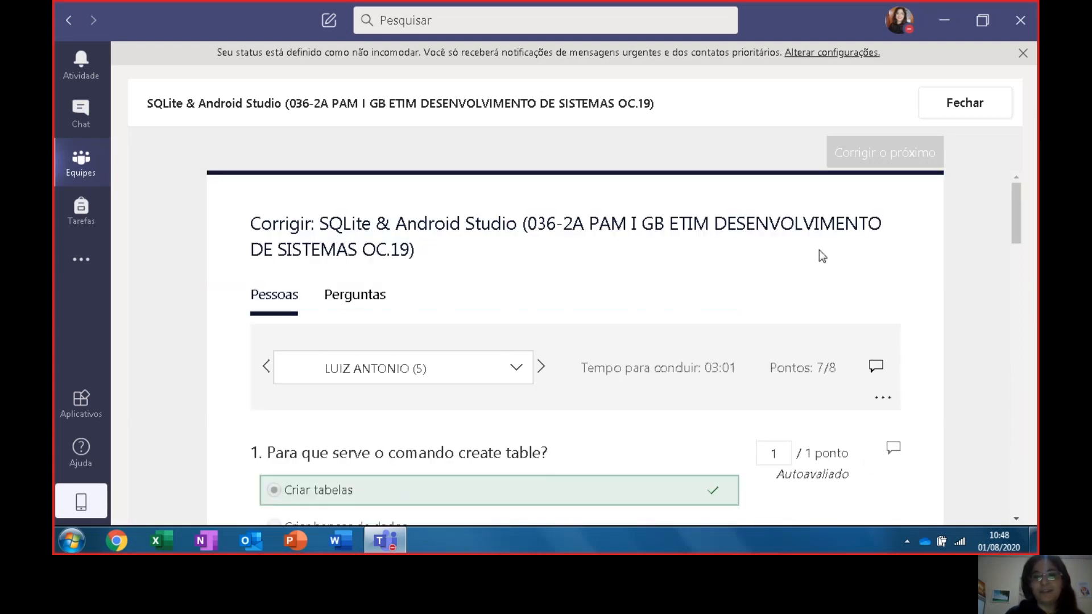
{"action": "left_click", "coordinate": [883, 398]}
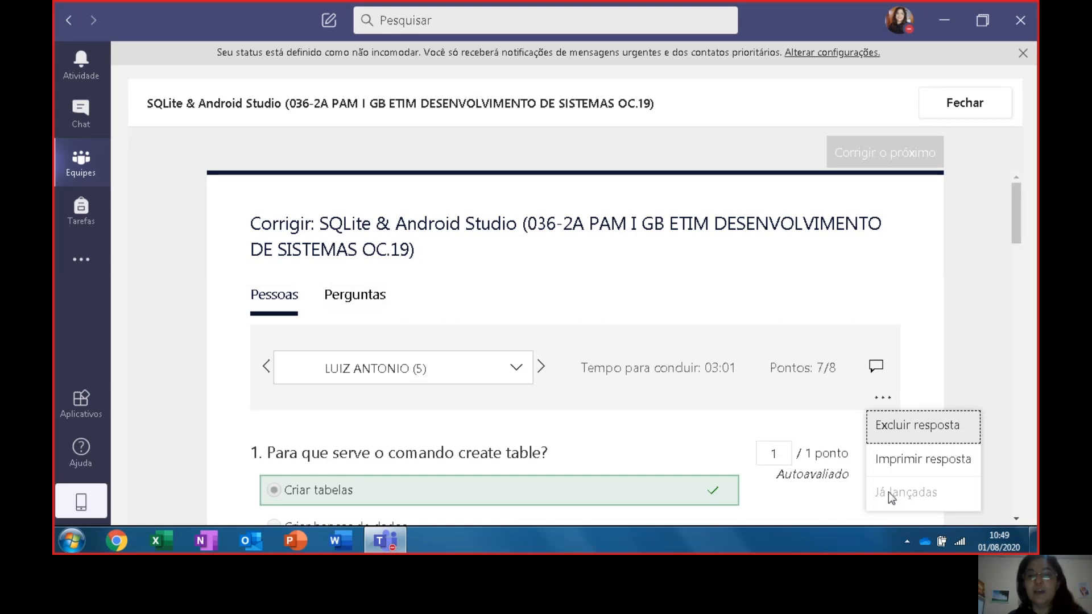
{"action": "left_click", "coordinate": [923, 378]}
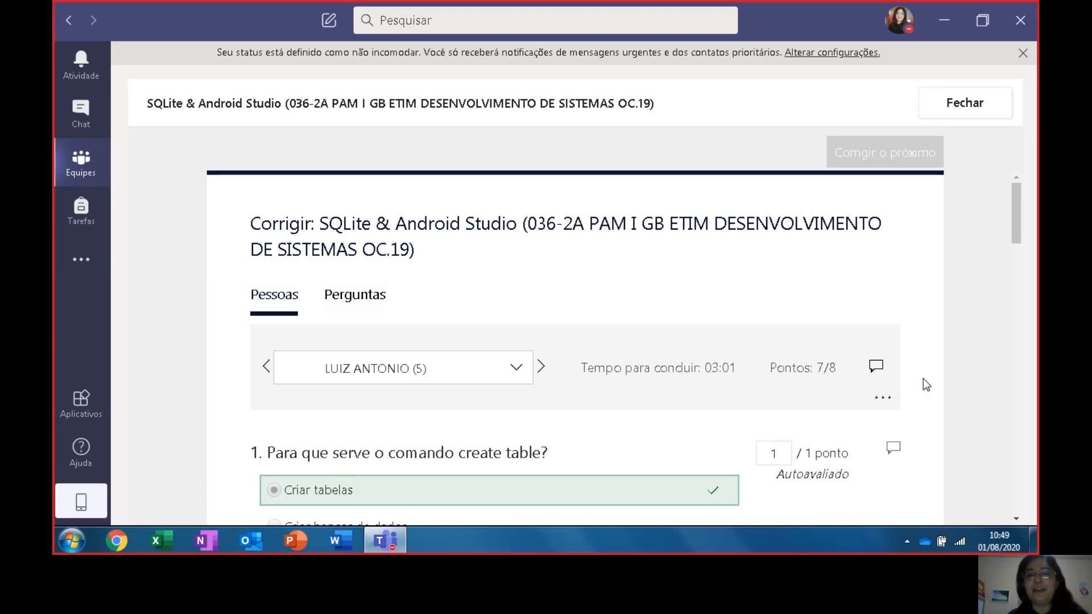
{"action": "left_click_drag", "start_coordinate": [1017, 216], "coordinate": [1011, 46]}
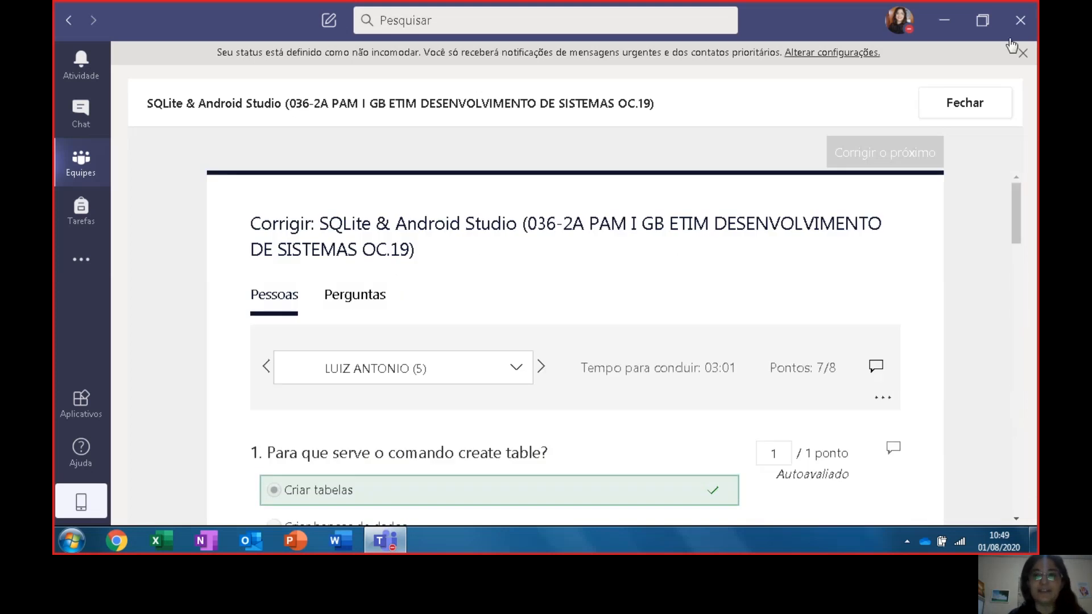
{"action": "left_click", "coordinate": [980, 115]}
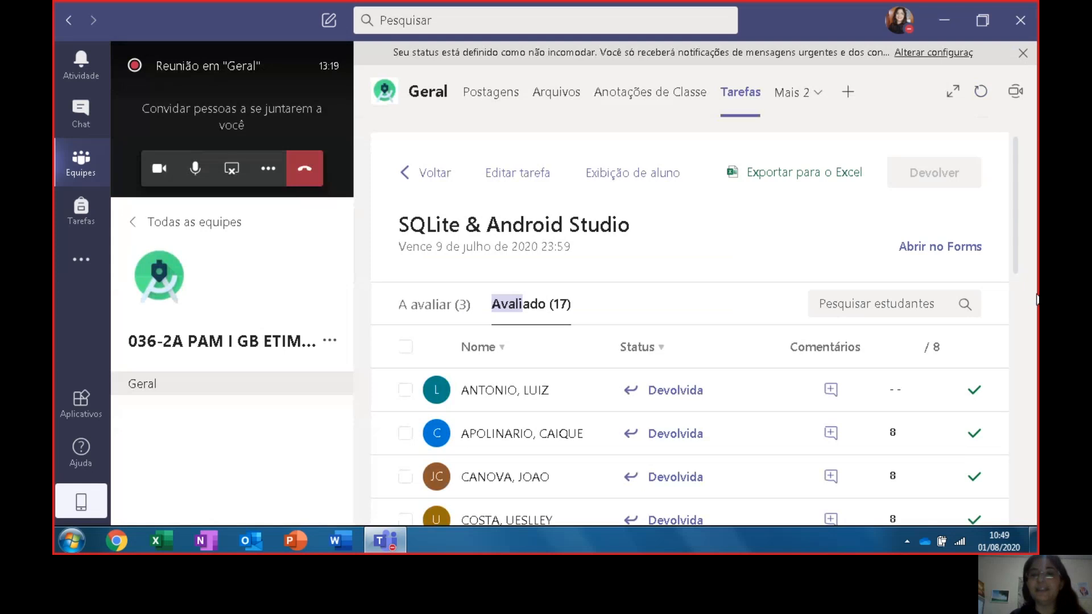
Look through the whole graded student list of "SQLite & Android Studio" to check statuses and scores.
{"action": "left_click_drag", "start_coordinate": [1015, 257], "coordinate": [1014, 286]}
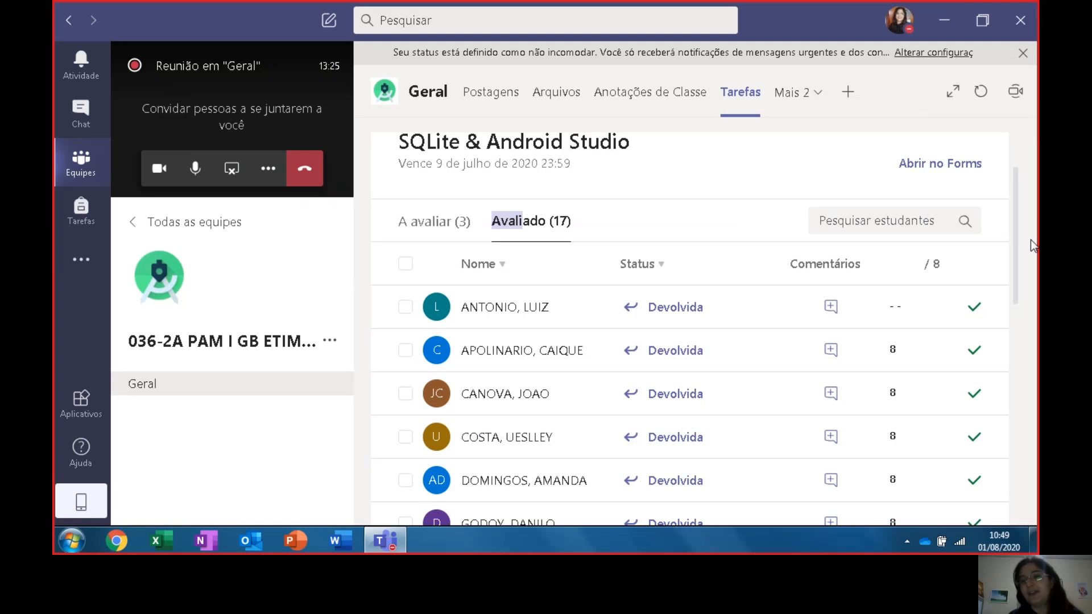
{"action": "left_click_drag", "start_coordinate": [1014, 261], "coordinate": [1011, 295]}
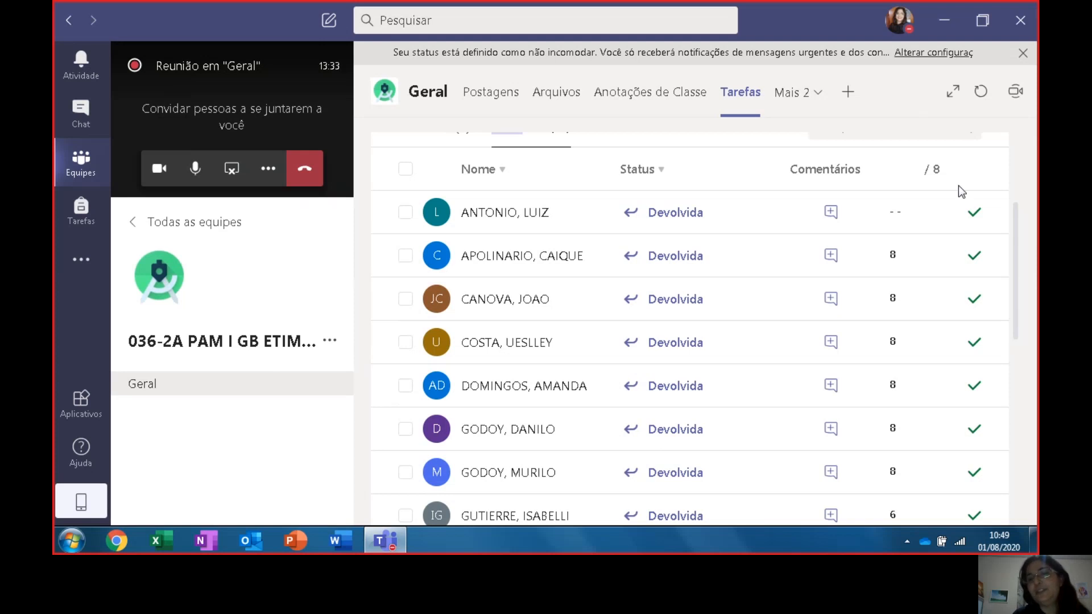
{"action": "left_click_drag", "start_coordinate": [1019, 248], "coordinate": [995, 478]}
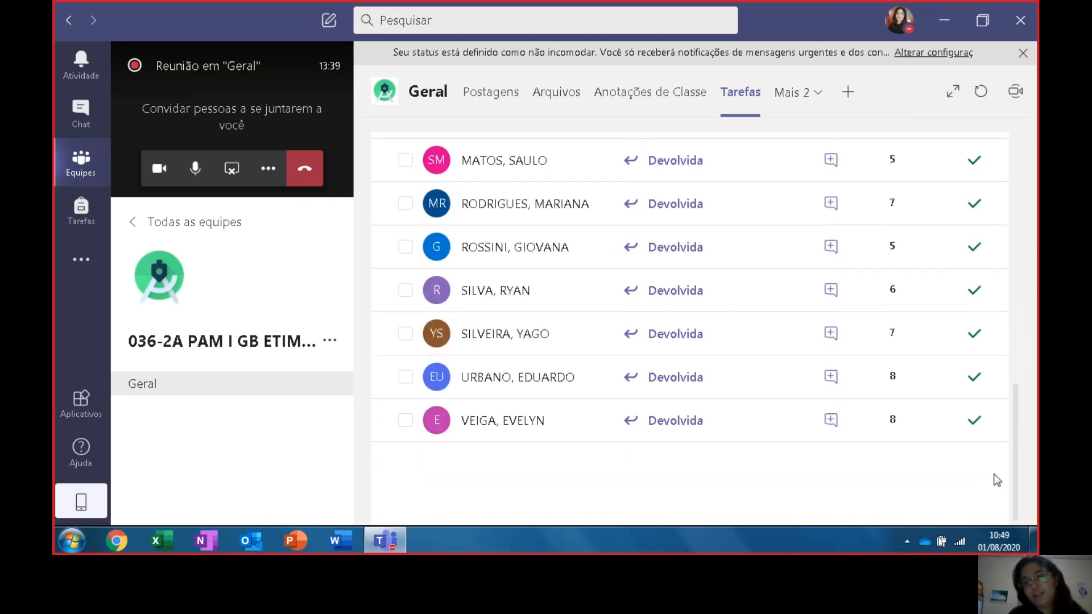
{"action": "scroll", "coordinate": [1000, 417], "scroll_direction": "up", "scroll_amount": 15}
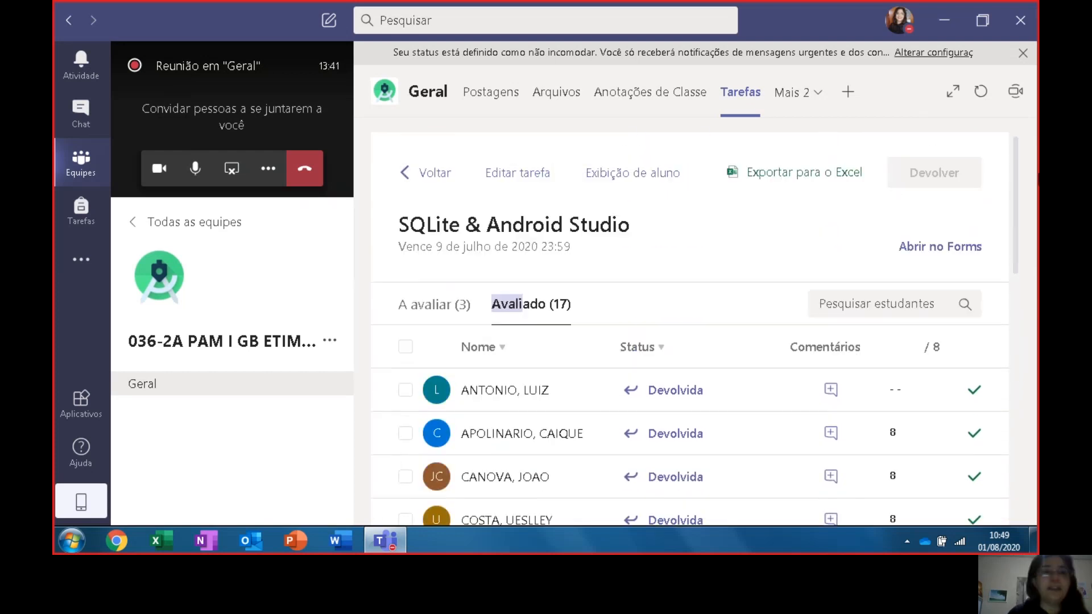
Return to the ongoing meeting in Geral and request to stop its recording.
{"action": "left_click", "coordinate": [213, 101]}
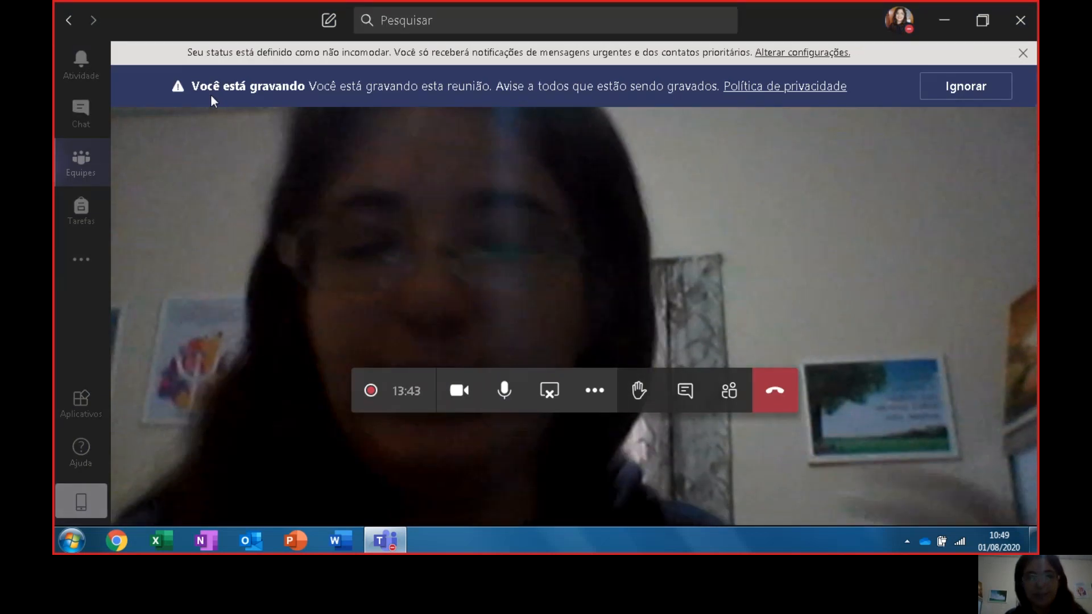
{"action": "left_click", "coordinate": [594, 390]}
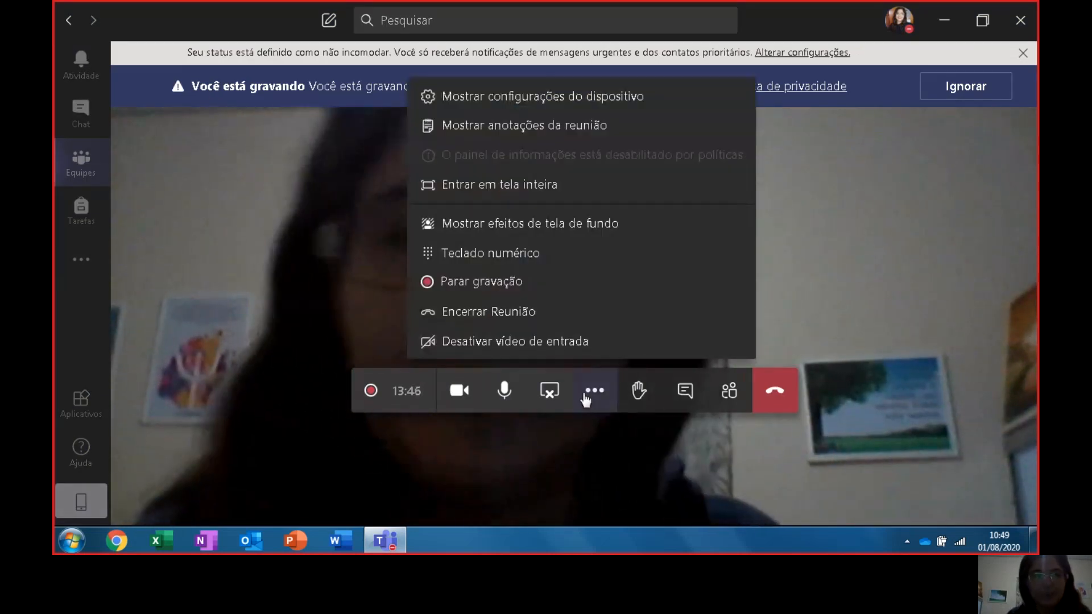
{"action": "left_click", "coordinate": [549, 288]}
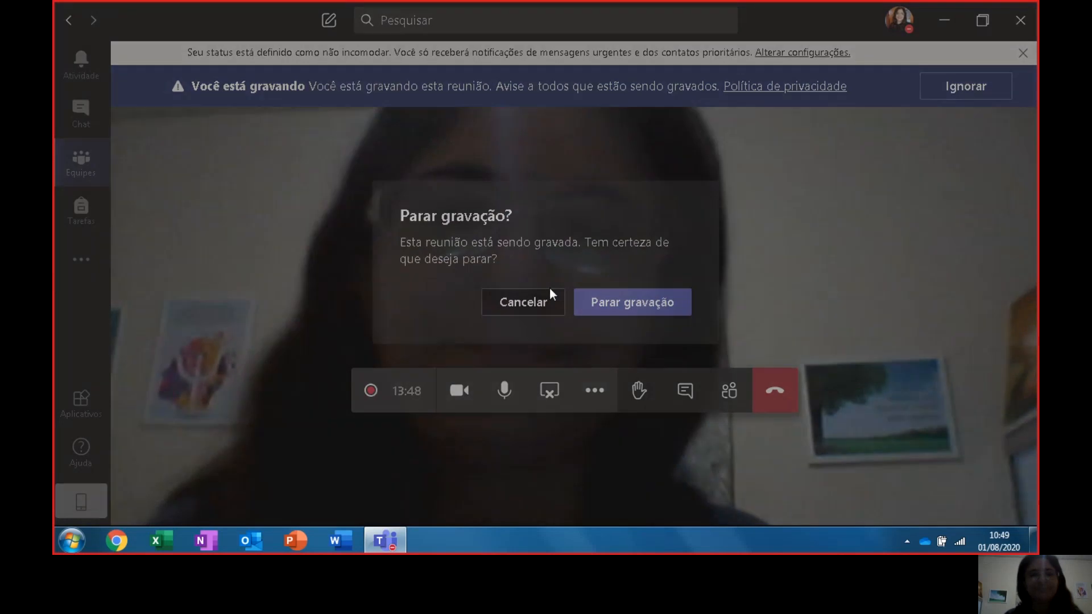